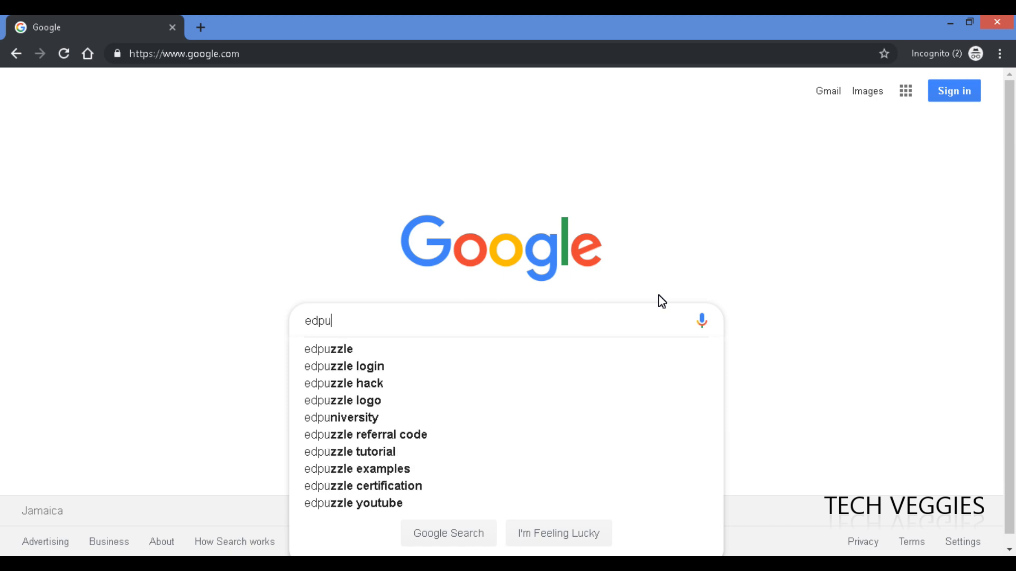
# Search Google for edpuzzle and open the Edpuzzle website
pyautogui.press('Return')
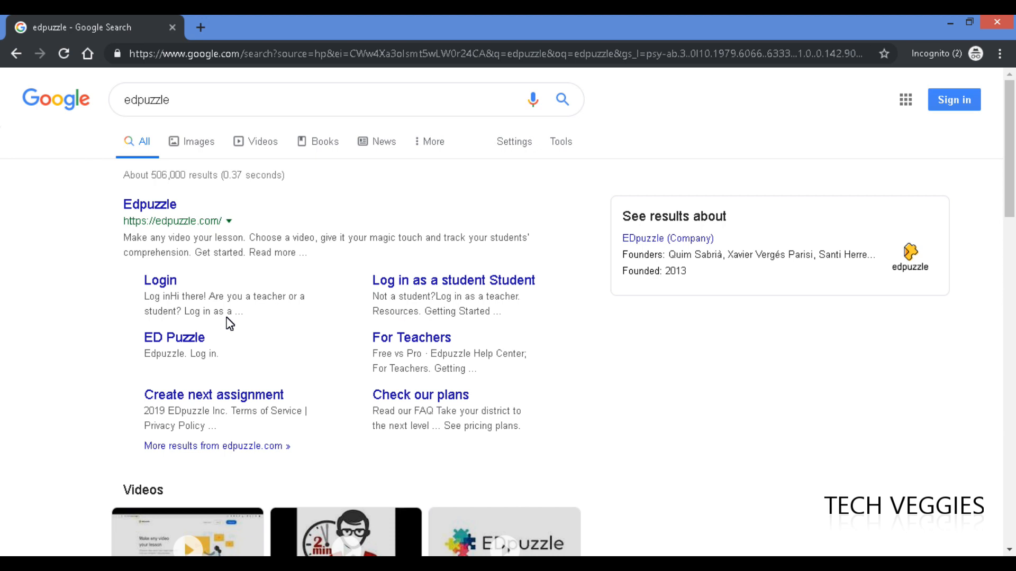
pyautogui.click(162, 209)
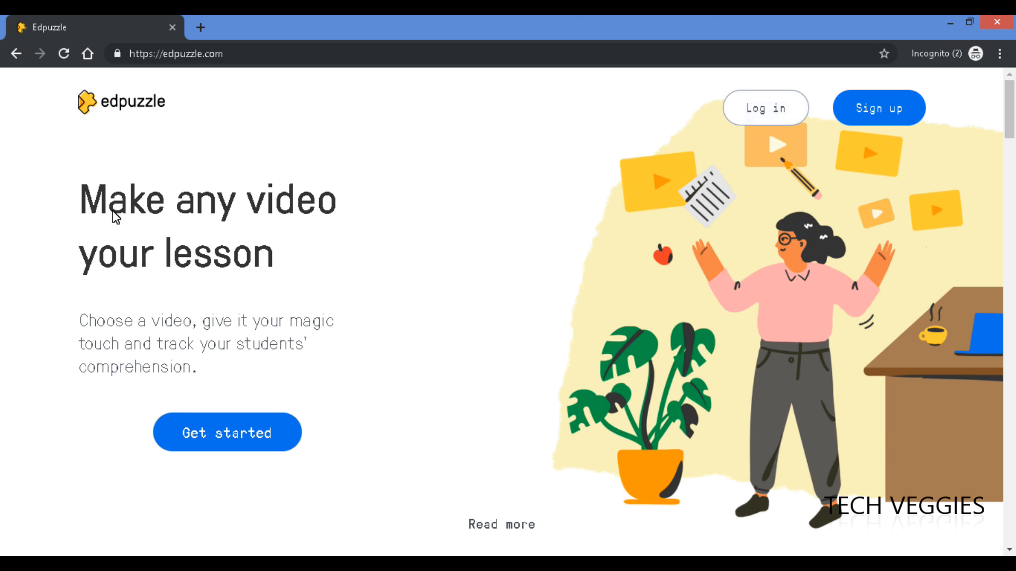
pyautogui.moveTo(81, 193); pyautogui.dragTo(283, 277)
pyautogui.click(246, 252)
# Start signing up for a teacher account on Edpuzzle using Google
pyautogui.click(876, 110)
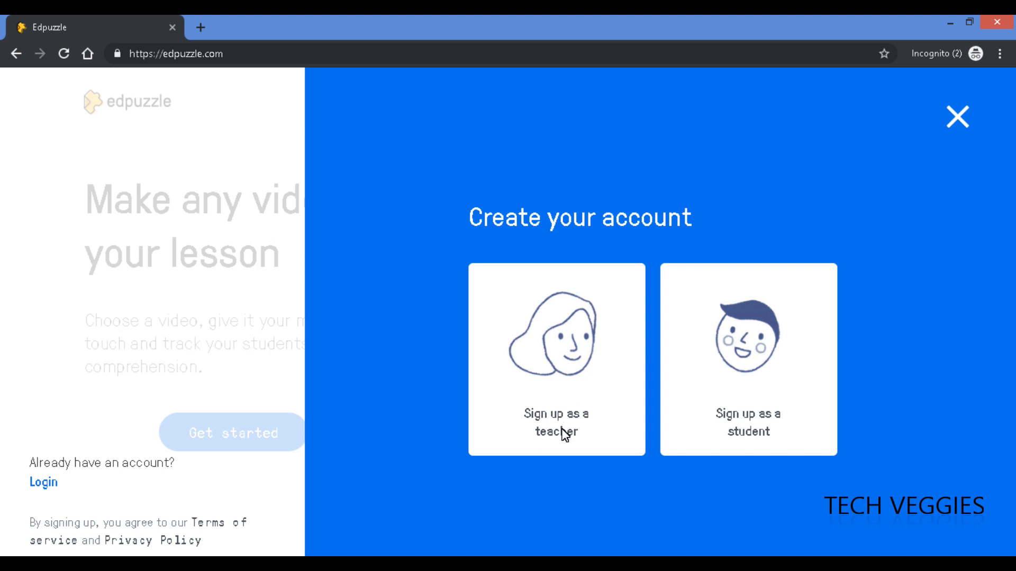
pyautogui.click(575, 393)
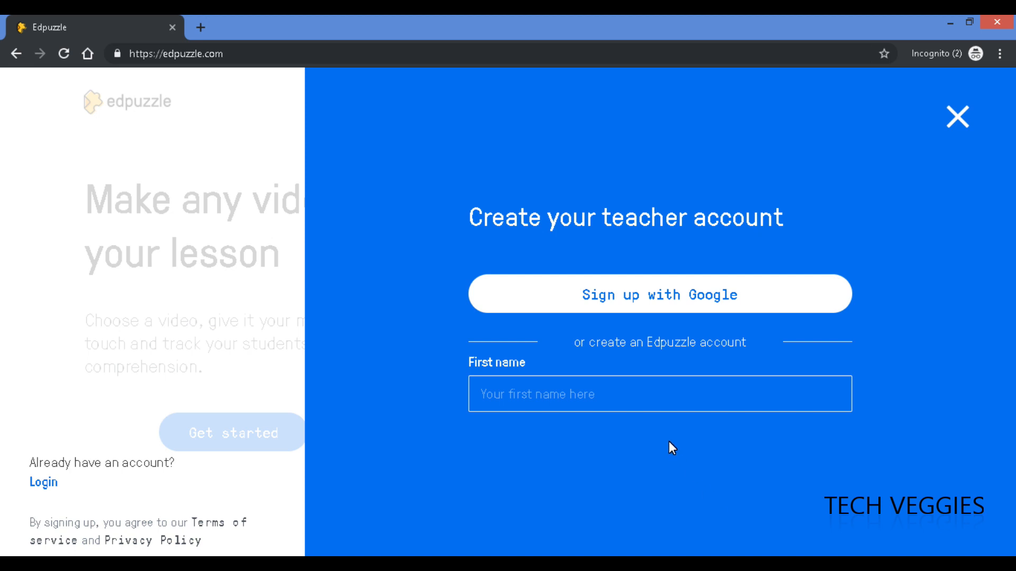
pyautogui.click(677, 300)
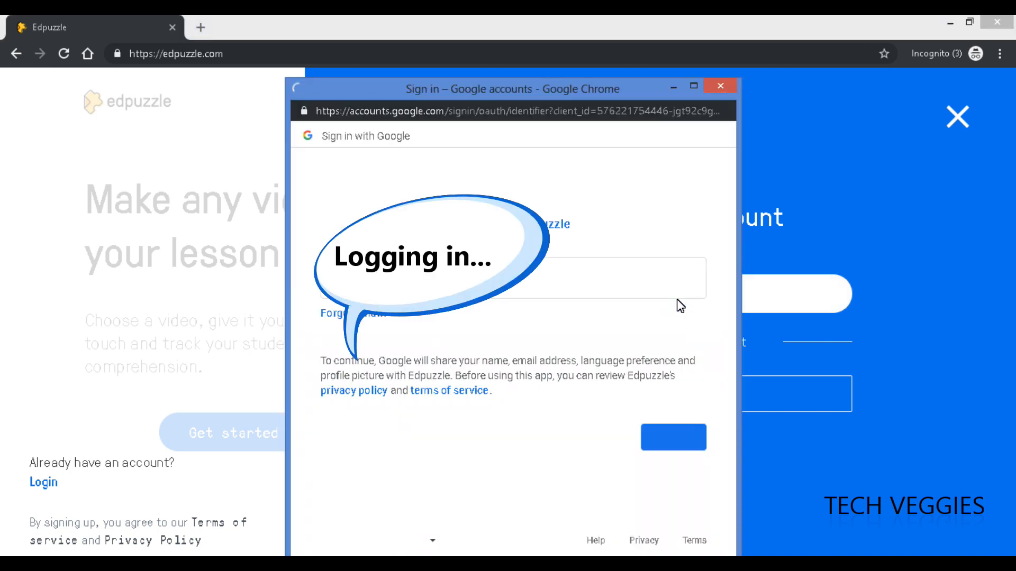
# Sign in with the Google account's e-mail and password and continue without a referral code
pyautogui.click(694, 86)
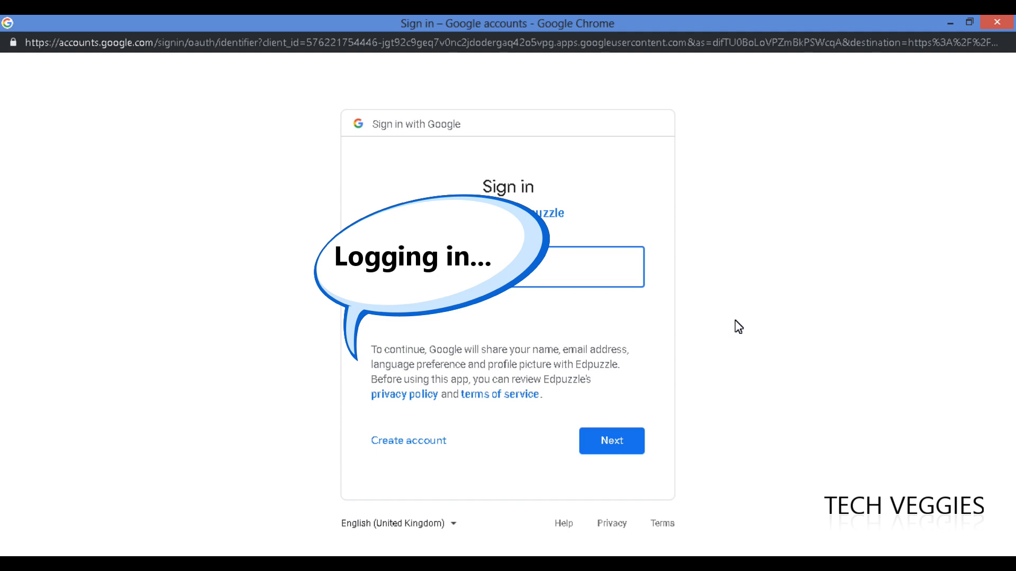
pyautogui.click(635, 438)
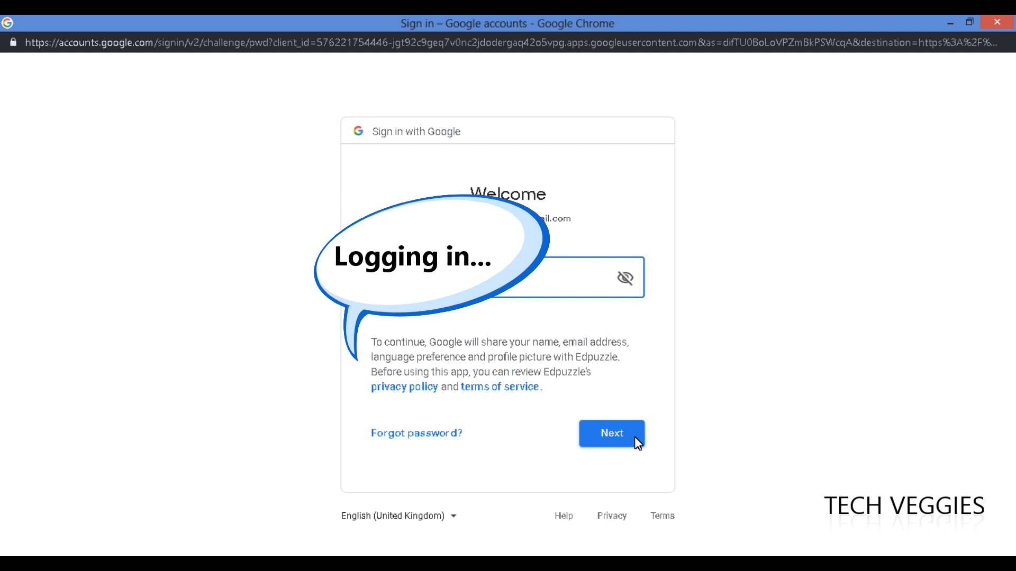
pyautogui.click(635, 438)
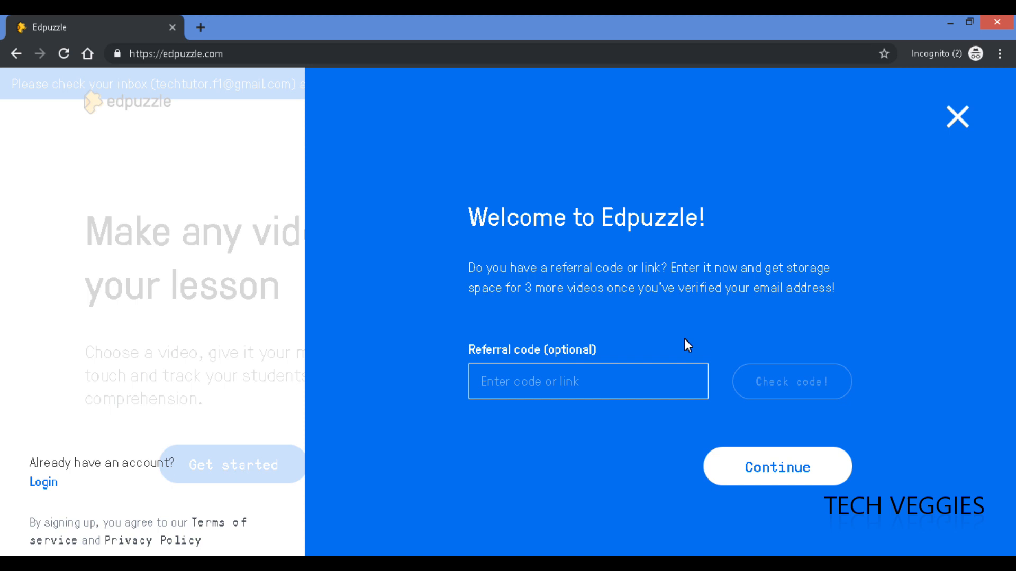
pyautogui.click(802, 473)
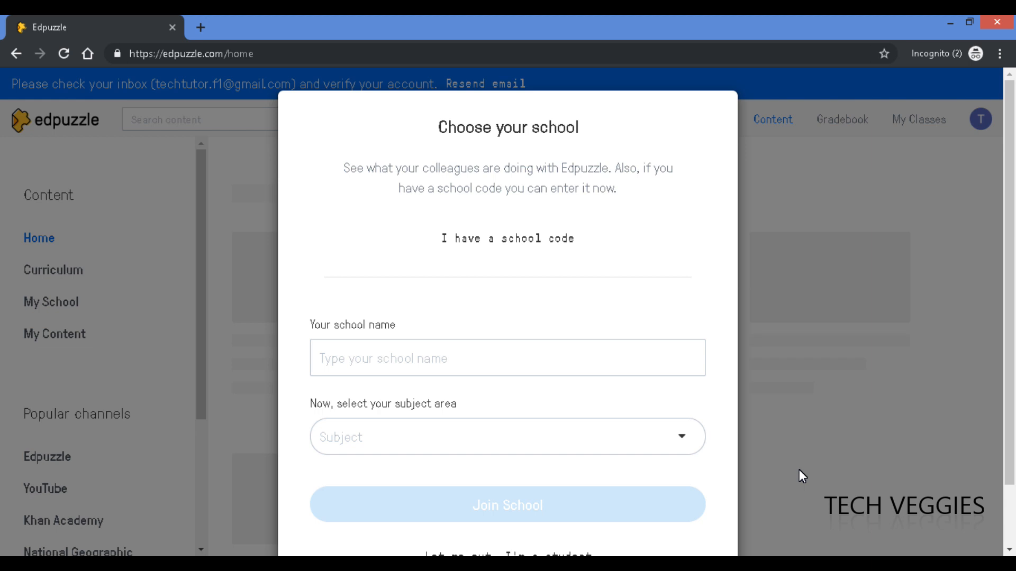
# Enter IT School as the school name
pyautogui.click(516, 361)
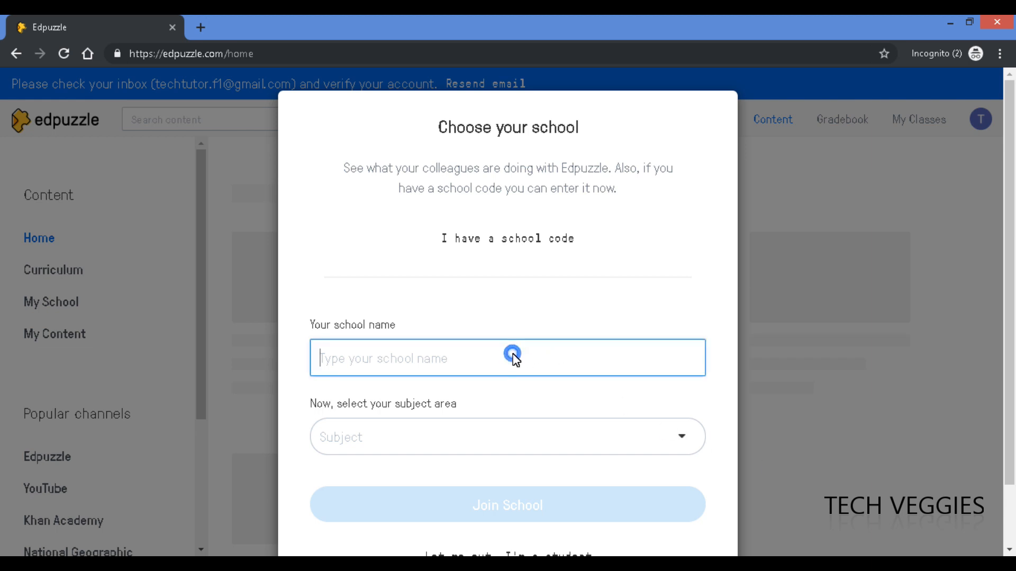
pyautogui.write('IT')
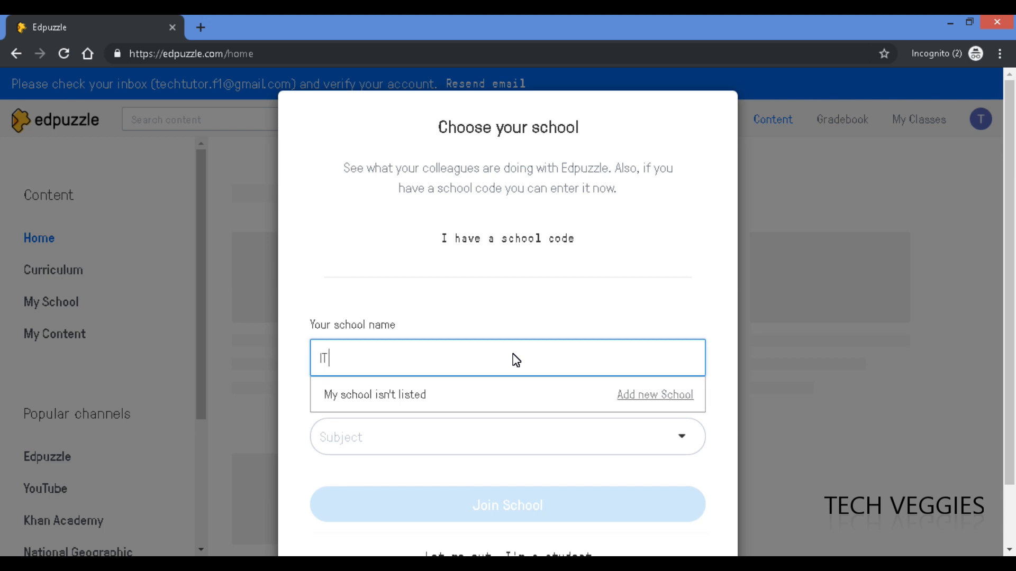
pyautogui.write(' School')
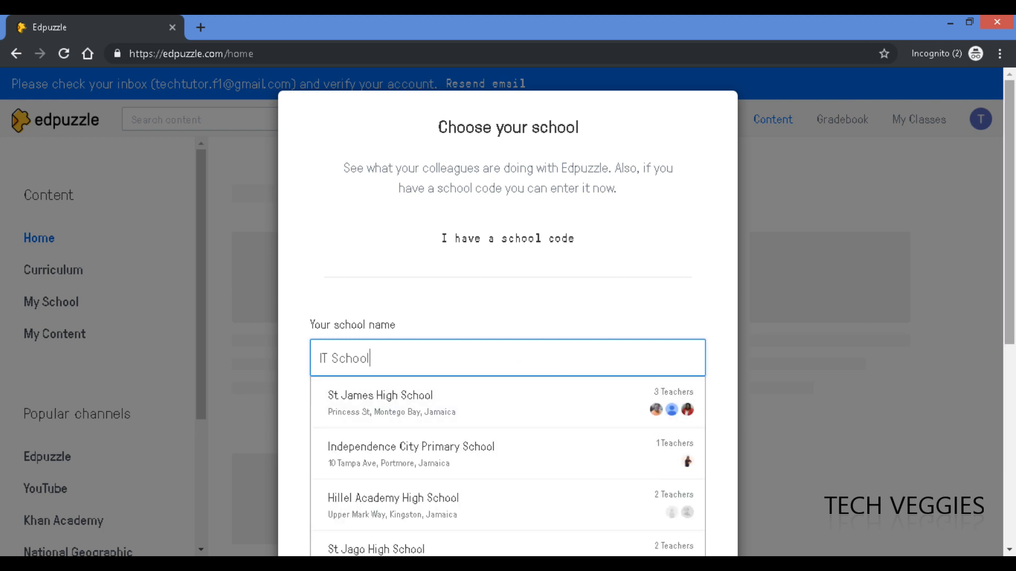
# Choose Computers as the subject area
pyautogui.moveTo(1009, 329); pyautogui.dragTo(1013, 373)
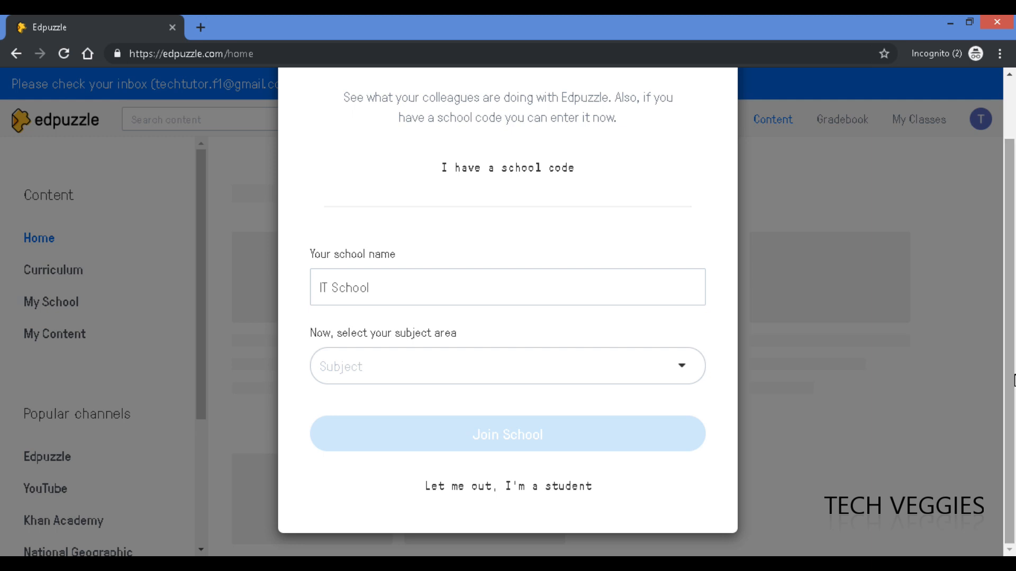
pyautogui.click(410, 363)
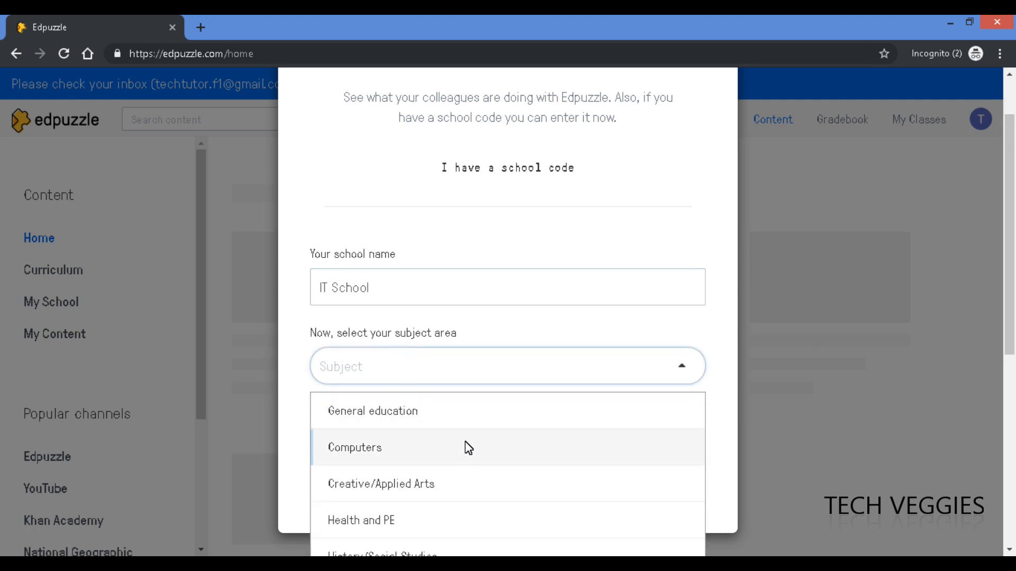
pyautogui.click(491, 456)
pyautogui.click(487, 450)
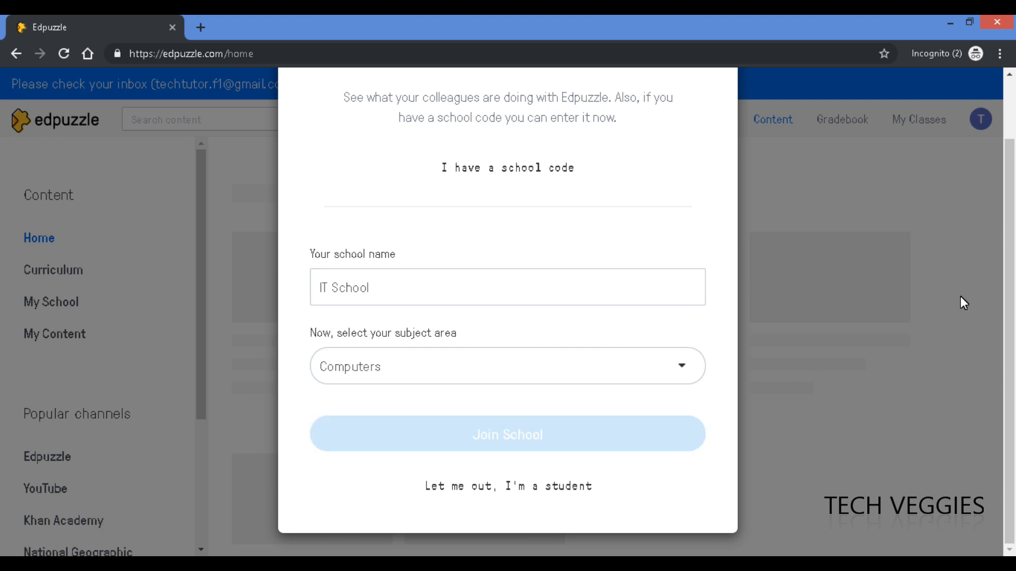
# Try to join the school under the name IT School
pyautogui.moveTo(1012, 193)
pyautogui.mouseDown()
pyautogui.moveTo(1011, 156)
pyautogui.moveTo(1012, 188)
pyautogui.mouseUp()
pyautogui.click(526, 441)
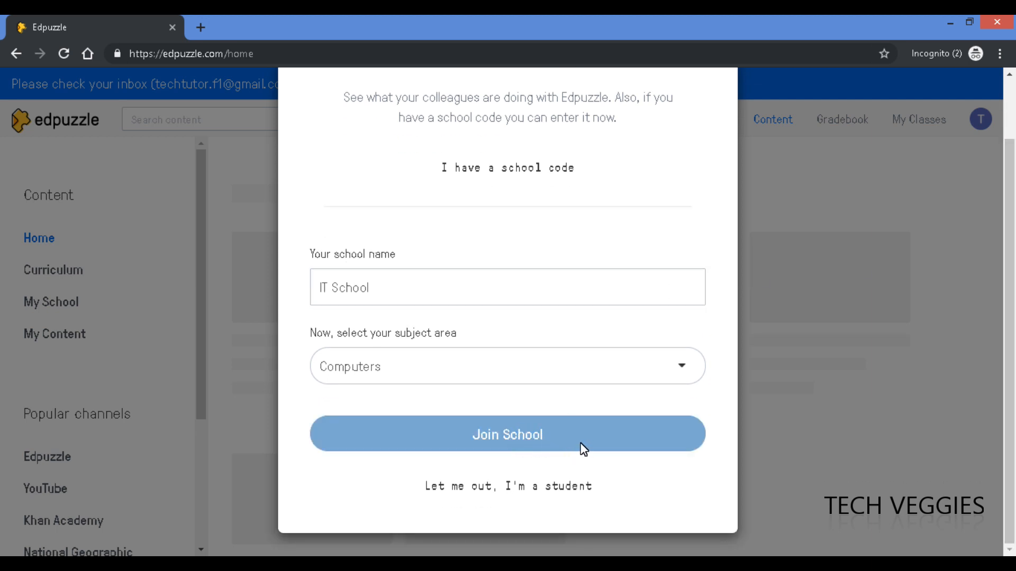
pyautogui.click(550, 445)
pyautogui.click(559, 292)
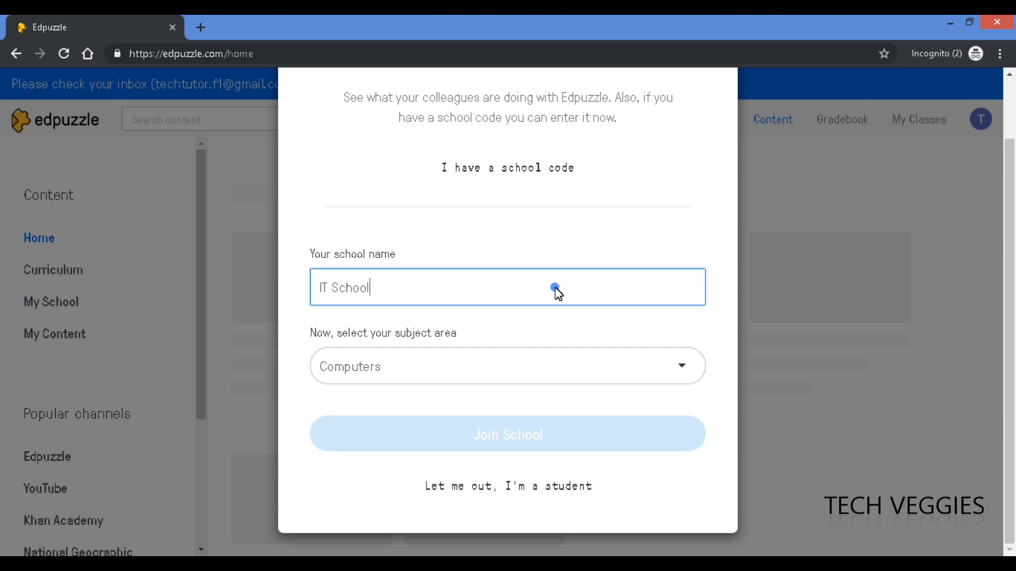
pyautogui.click(518, 434)
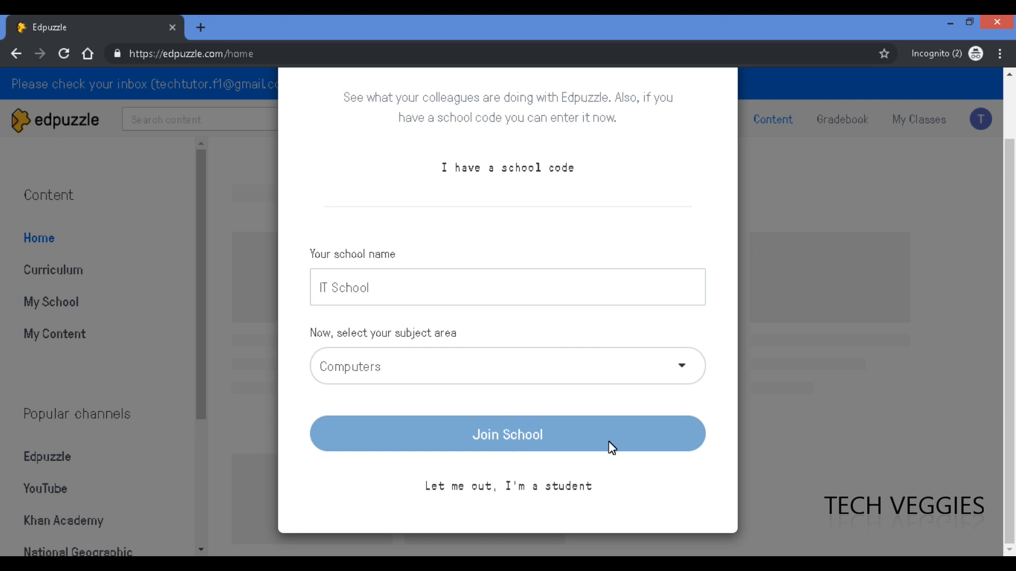
pyautogui.click(565, 447)
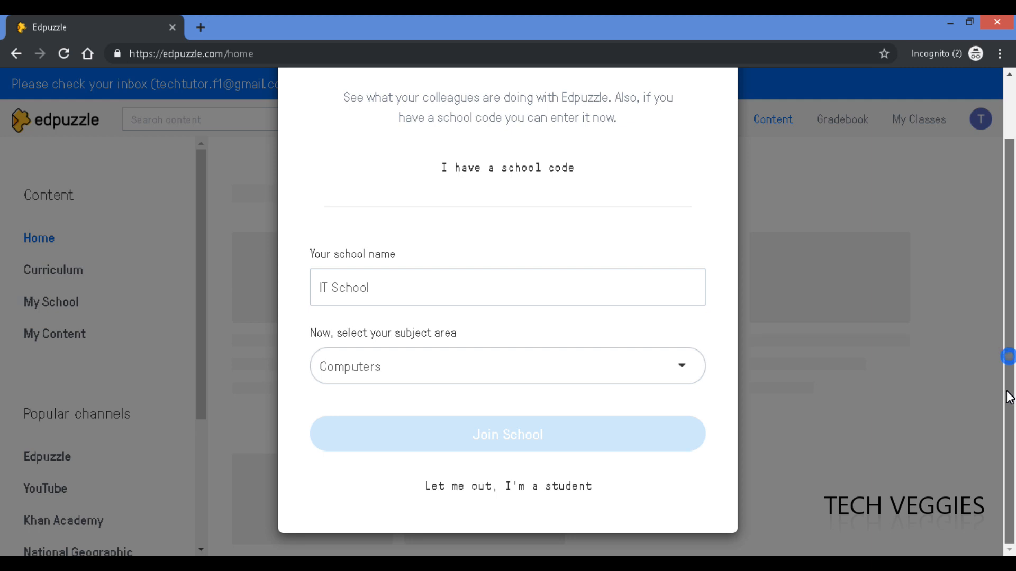
pyautogui.moveTo(1009, 356); pyautogui.dragTo(1013, 189)
pyautogui.moveTo(1013, 290); pyautogui.dragTo(1012, 363)
# Clear the school name and reselect Computers as the subject area
pyautogui.click(697, 288)
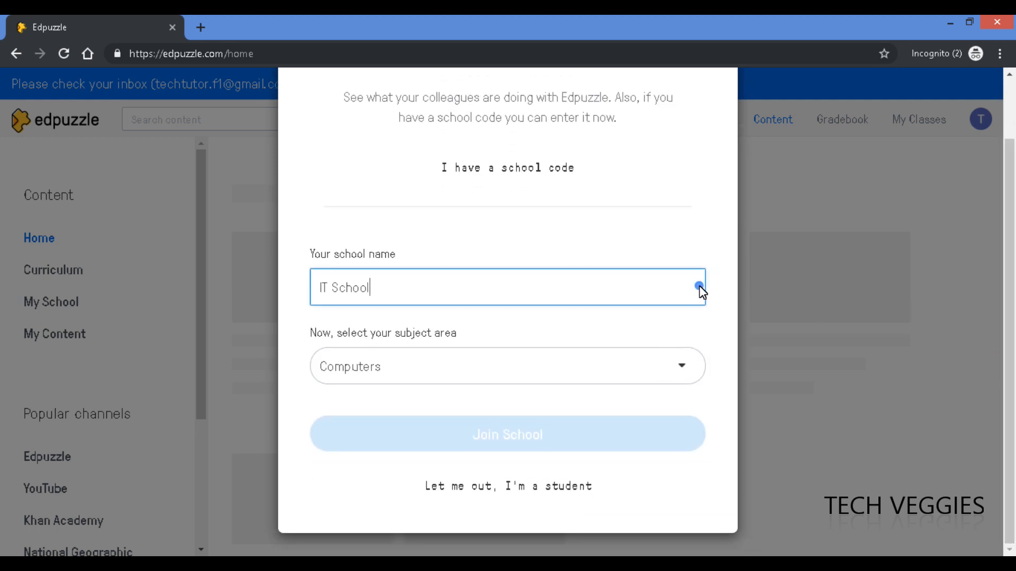
pyautogui.press('BackSpace')
pyautogui.press('BackSpace')
pyautogui.press('BackSpace')
pyautogui.press('BackSpace')
pyautogui.press('BackSpace')
pyautogui.press('BackSpace')
pyautogui.press('BackSpace')
pyautogui.press('BackSpace')
pyautogui.press('BackSpace')
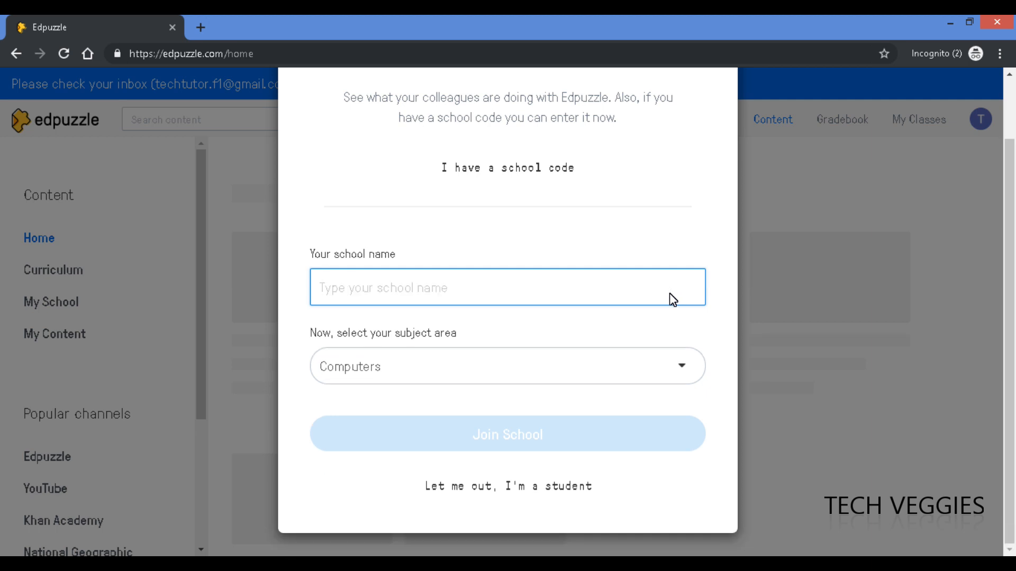
pyautogui.click(674, 368)
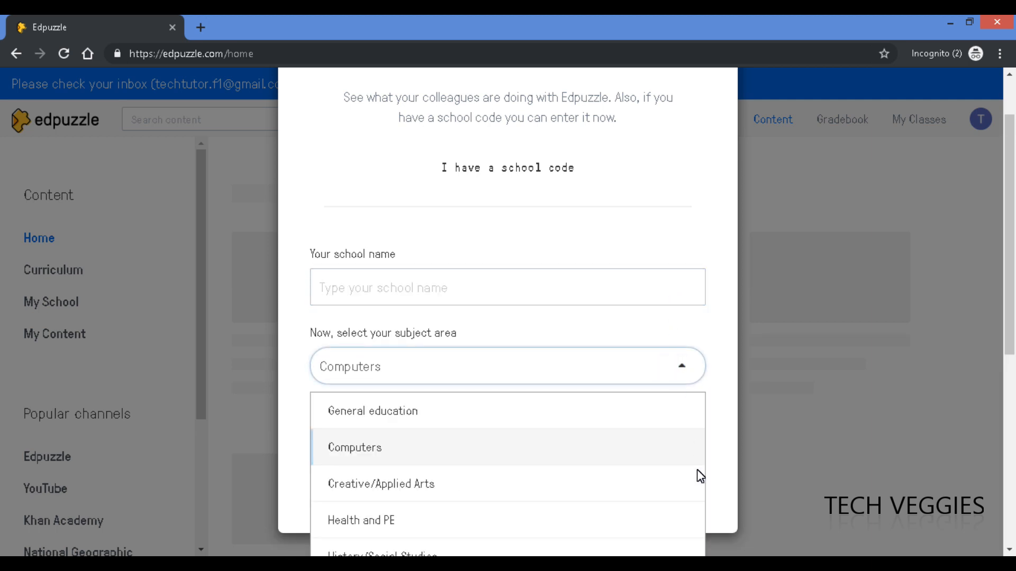
pyautogui.click(562, 453)
# Look up the school by entering IT Primary School as the school name
pyautogui.click(383, 289)
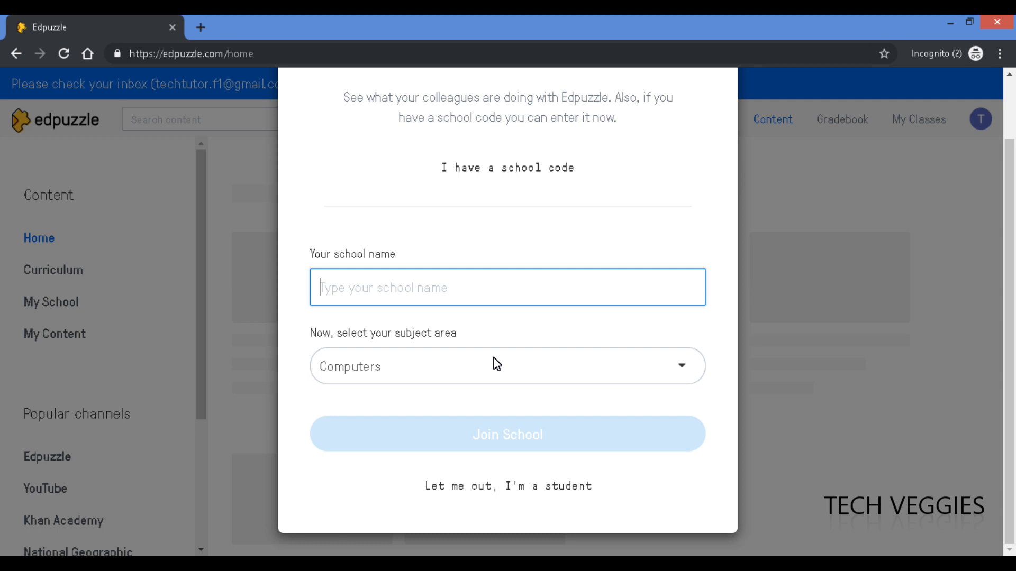
pyautogui.write('IT')
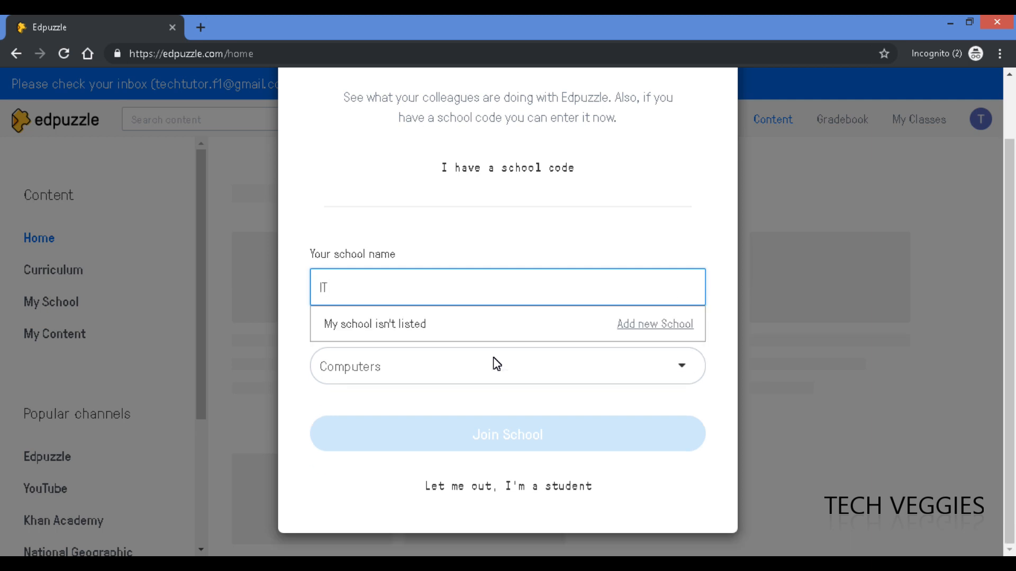
pyautogui.write(' School')
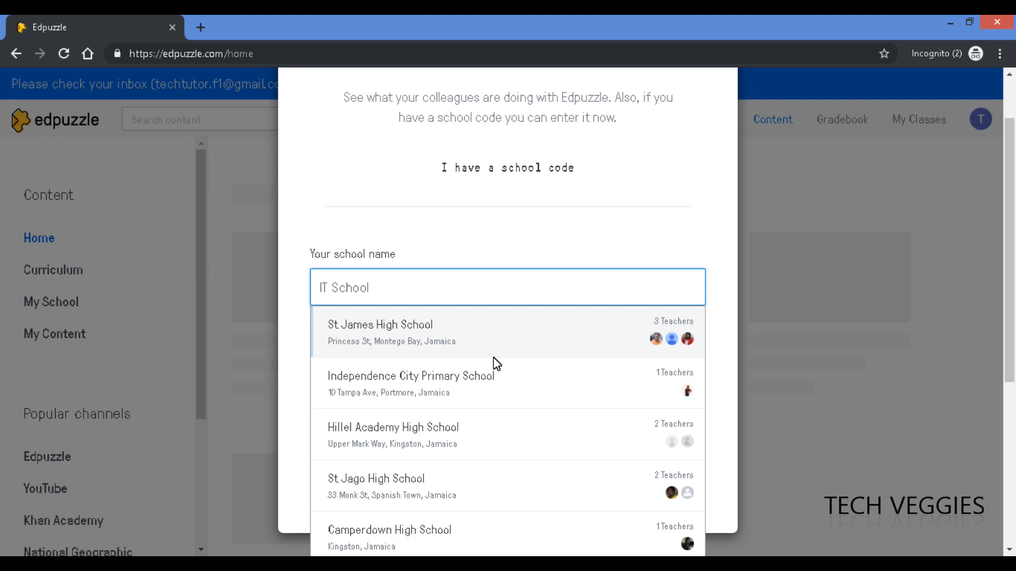
pyautogui.press('BackSpace')
pyautogui.press('BackSpace')
pyautogui.press('BackSpace')
pyautogui.press('BackSpace')
pyautogui.press('BackSpace')
pyautogui.press('BackSpace')
pyautogui.write('Primary School')
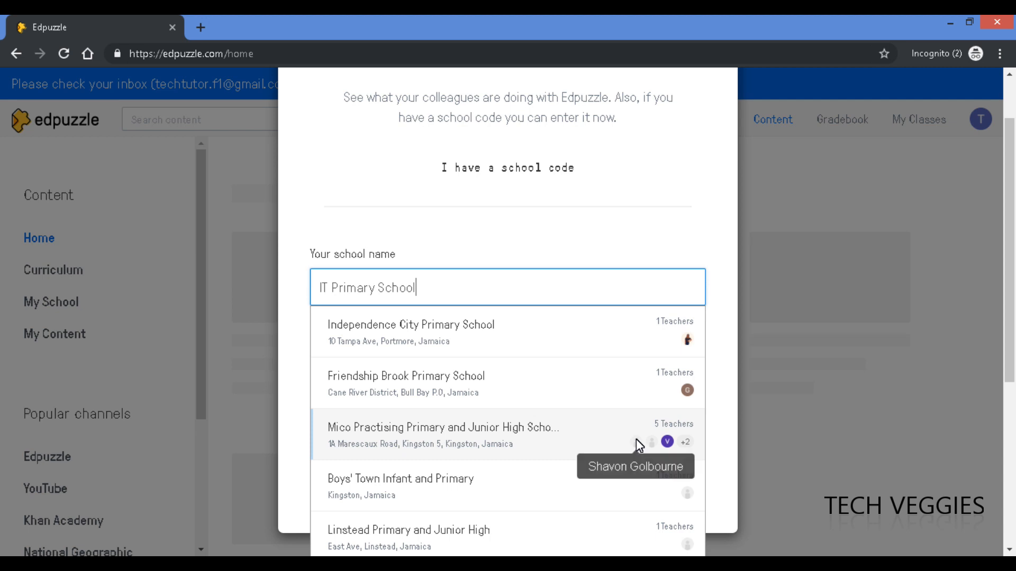
# Choose Independence City Primary School from the suggested schools and join it
pyautogui.click(441, 329)
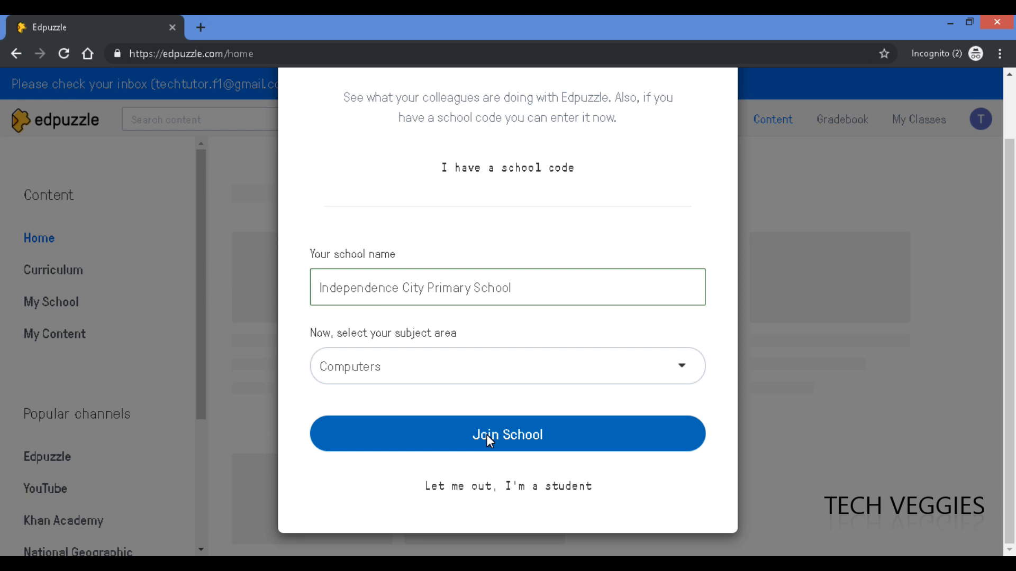
pyautogui.click(566, 283)
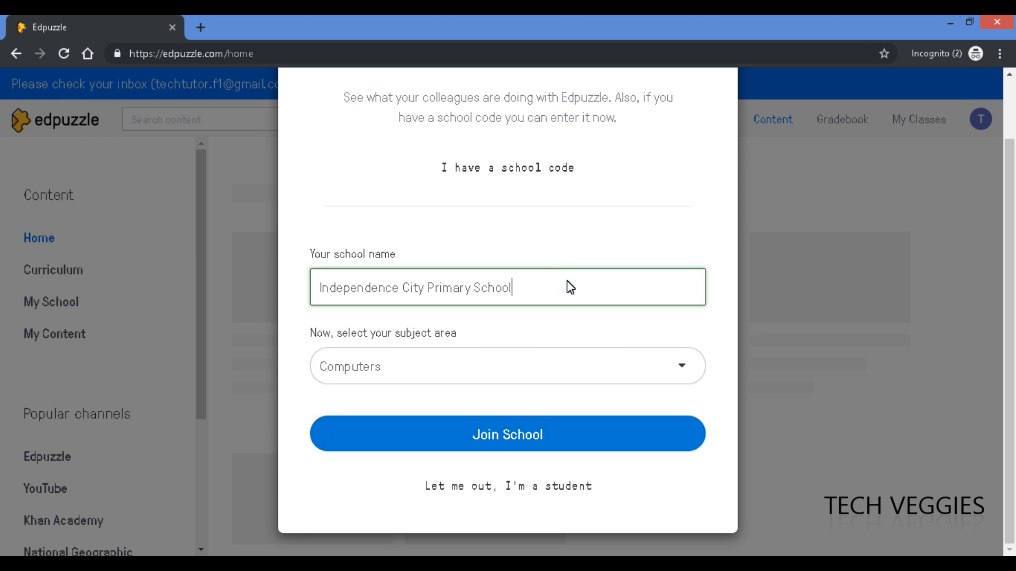
pyautogui.click(538, 437)
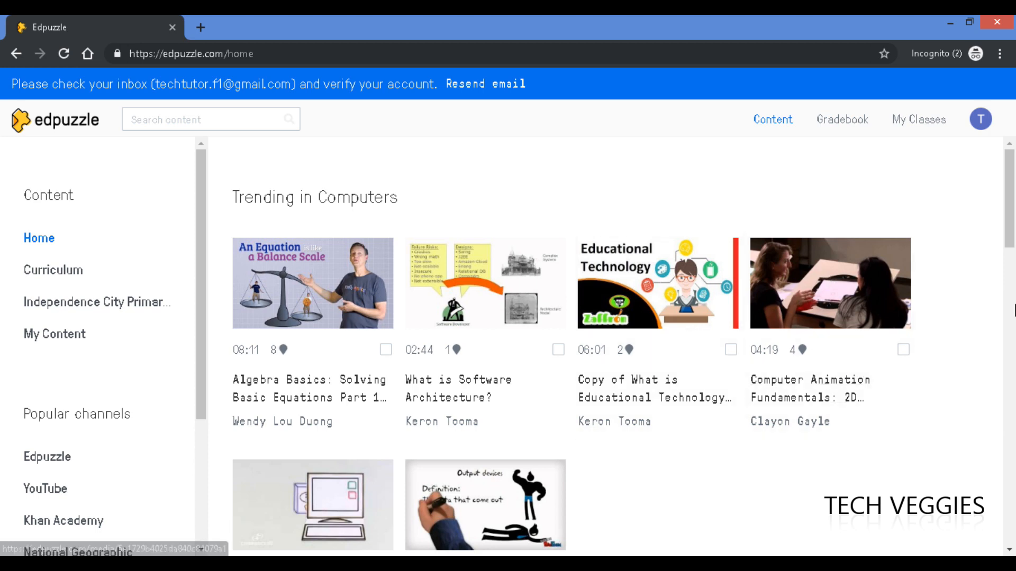
pyautogui.moveTo(1013, 228); pyautogui.dragTo(1014, 240)
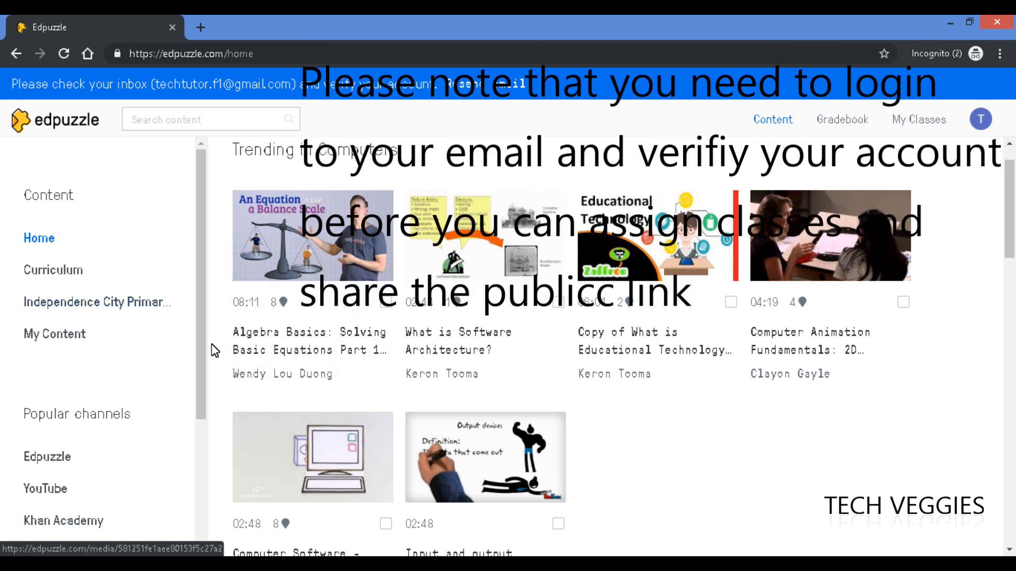
pyautogui.moveTo(198, 342); pyautogui.dragTo(196, 476)
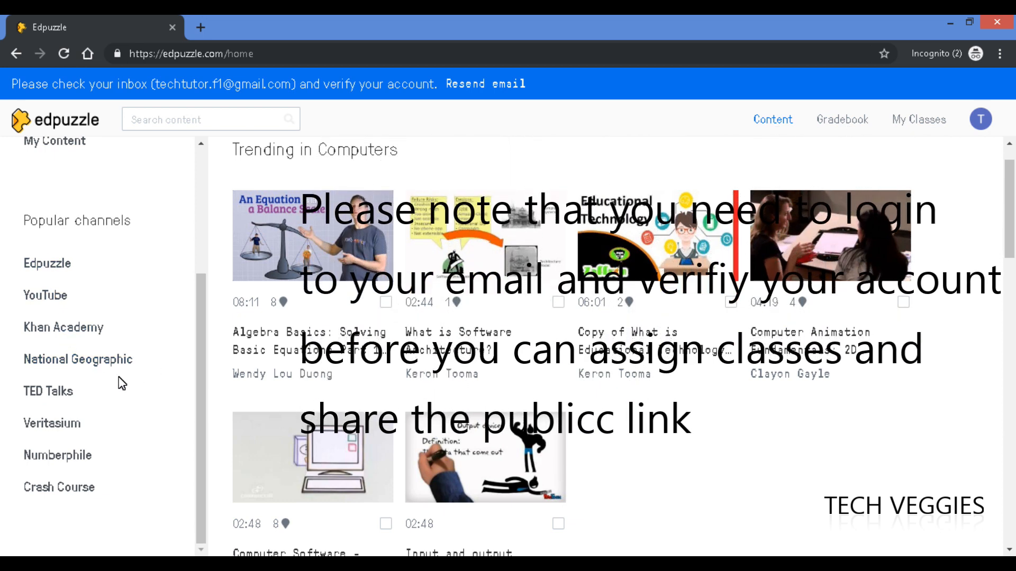
pyautogui.moveTo(202, 379); pyautogui.dragTo(205, 228)
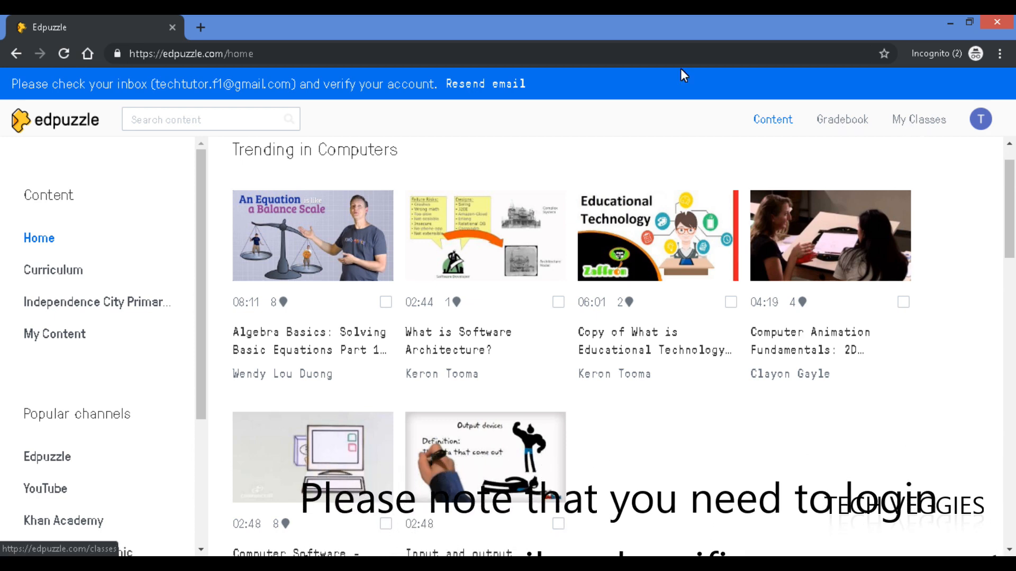
# Search the Edpuzzle content for "technology in the classroom"
pyautogui.click(178, 126)
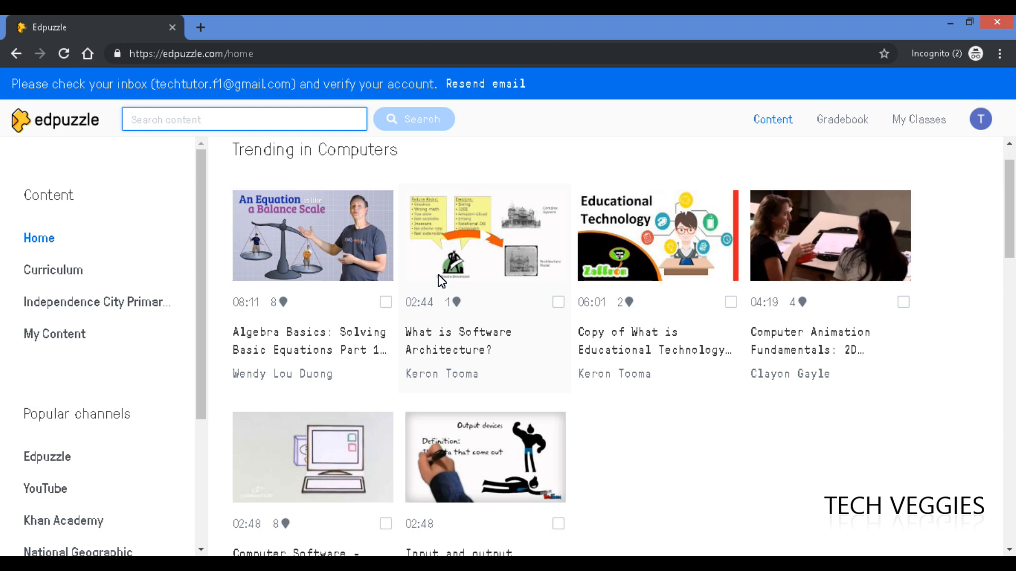
pyautogui.write('technolo')
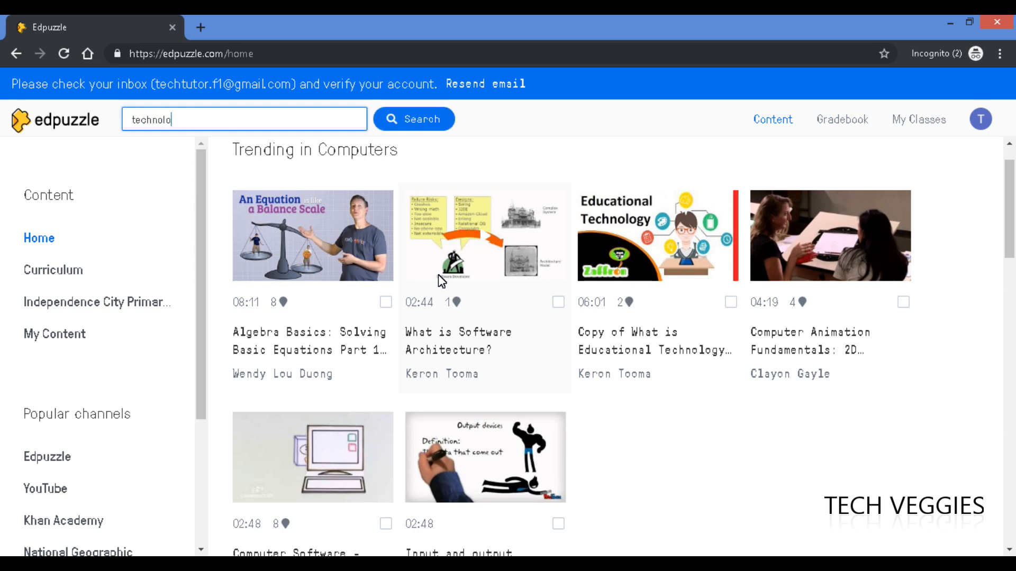
pyautogui.write('yu')
pyautogui.press('BackSpace')
pyautogui.write('in the classroom')
pyautogui.click(422, 118)
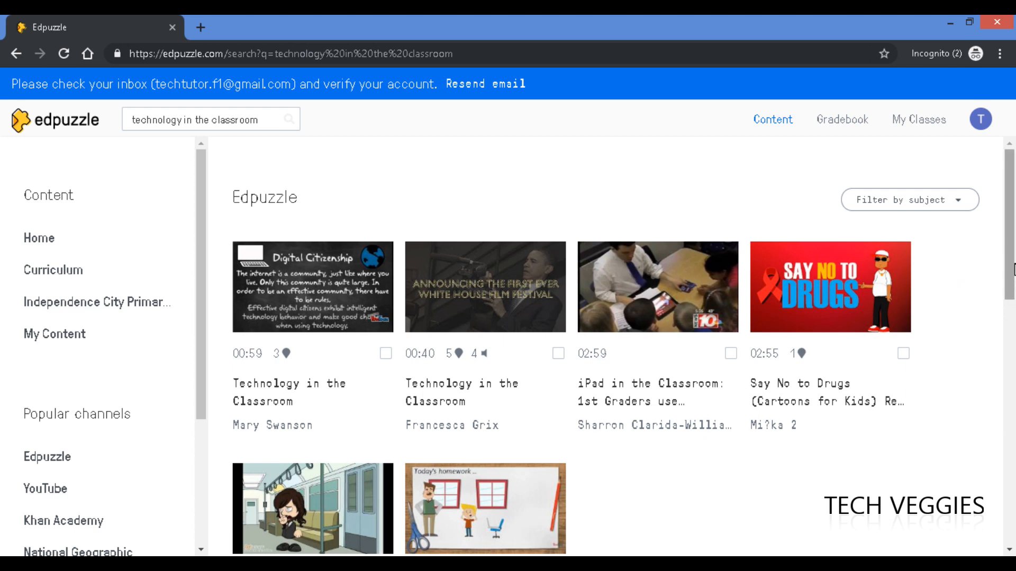
# Browse the search results and open the Edpuzzle video "Educational Technology in the Classroom"
pyautogui.moveTo(1008, 259); pyautogui.dragTo(1013, 305)
pyautogui.scroll(-1, 1014, 307)
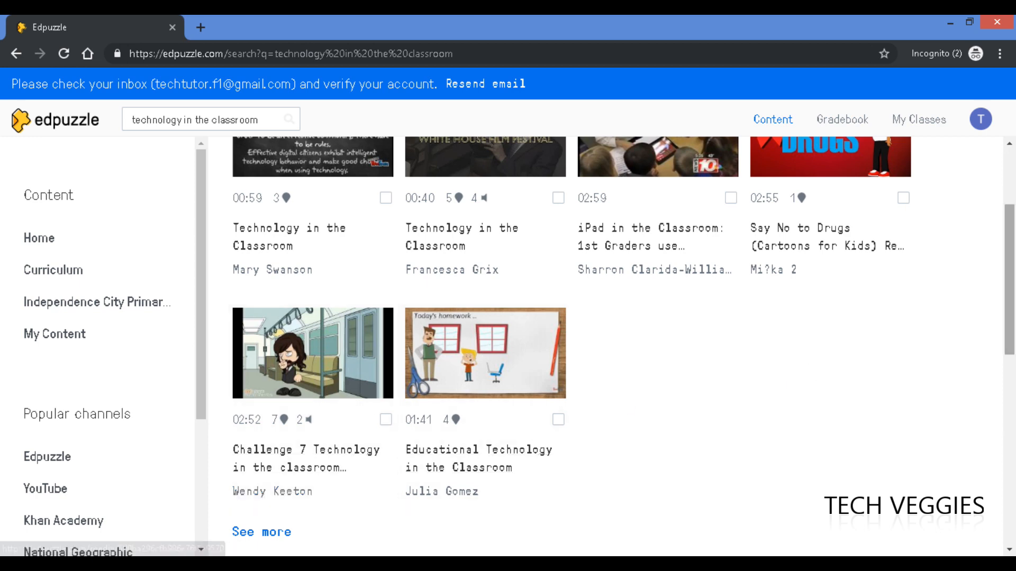
pyautogui.moveTo(1011, 323); pyautogui.dragTo(1013, 519)
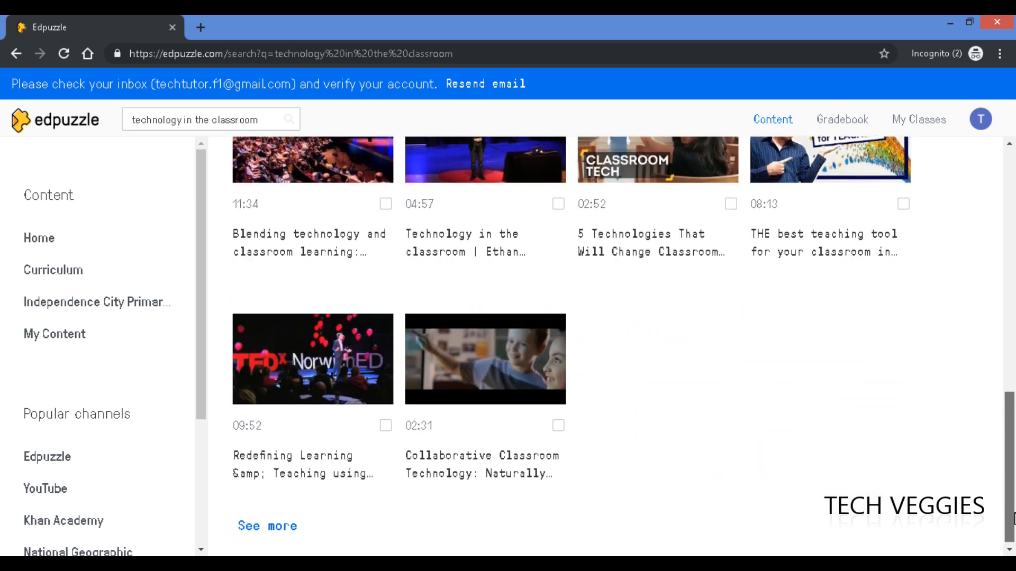
pyautogui.moveTo(1013, 519); pyautogui.dragTo(1008, 363)
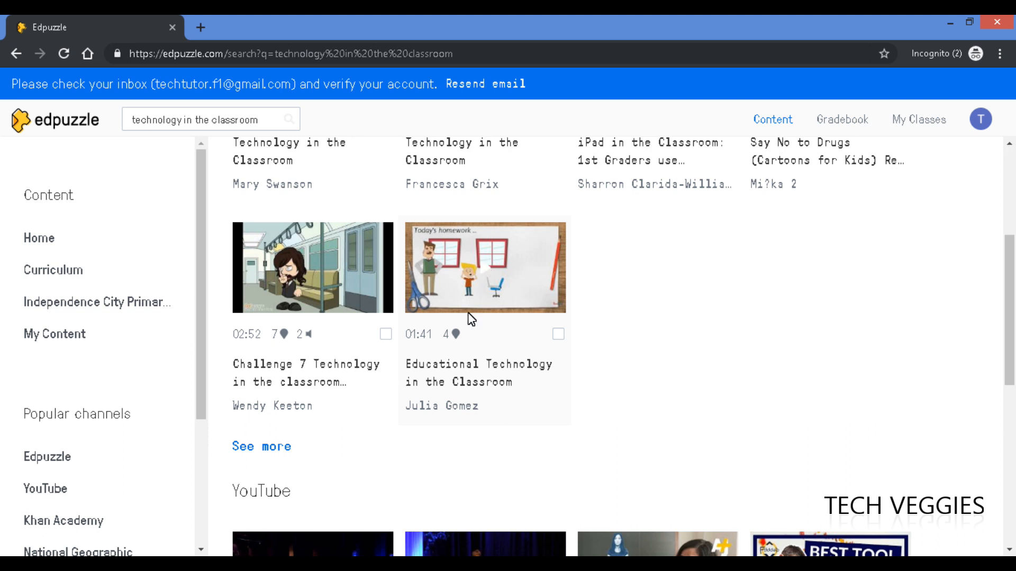
pyautogui.click(481, 270)
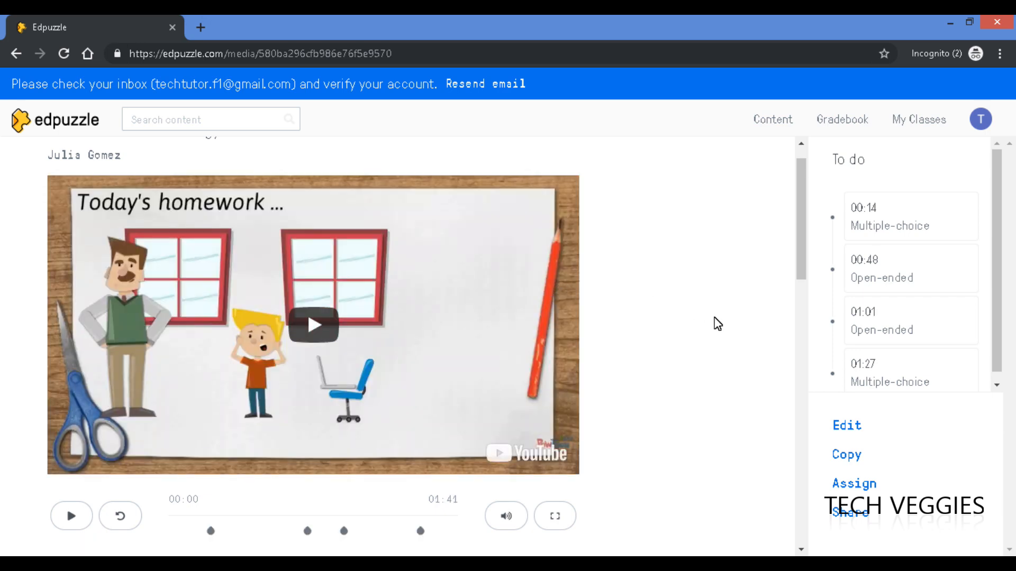
# Review the video's preview and its to-do questions, and open the video for editing
pyautogui.moveTo(802, 210)
pyautogui.mouseDown()
pyautogui.moveTo(812, 370)
pyautogui.moveTo(802, 219)
pyautogui.mouseUp()
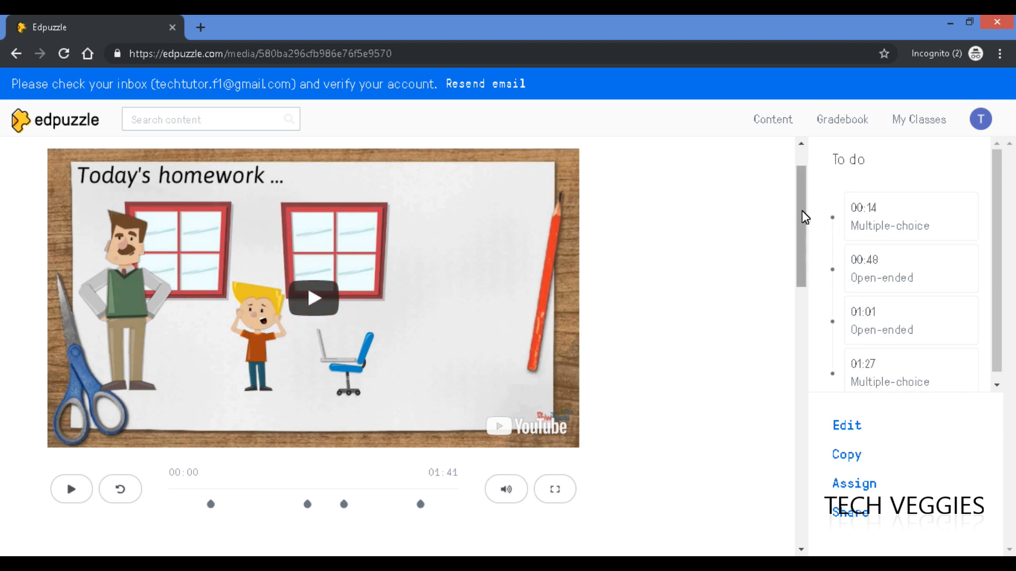
pyautogui.moveTo(802, 207); pyautogui.dragTo(799, 184)
pyautogui.scroll(-2, 799, 184)
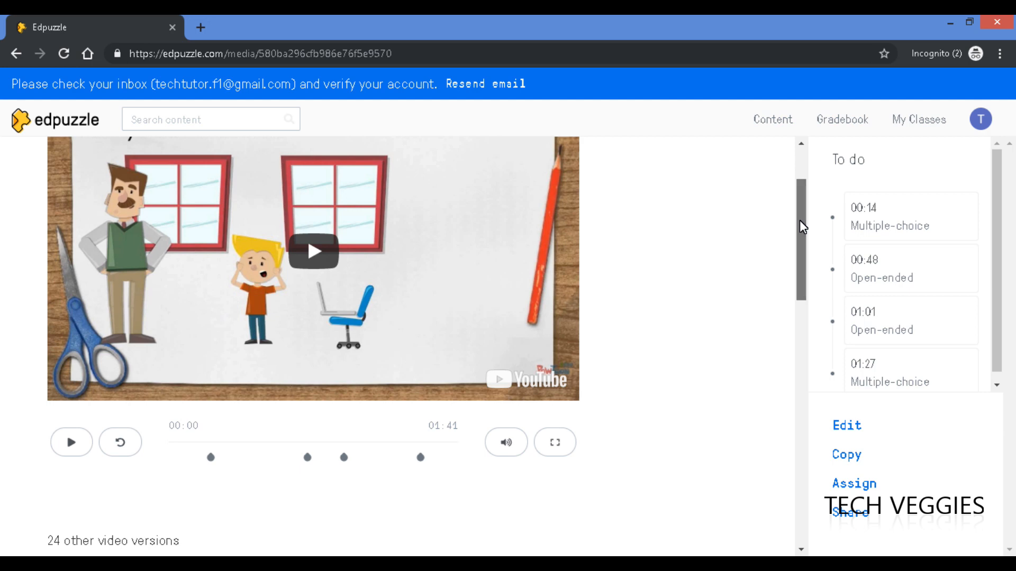
pyautogui.moveTo(999, 286); pyautogui.dragTo(986, 244)
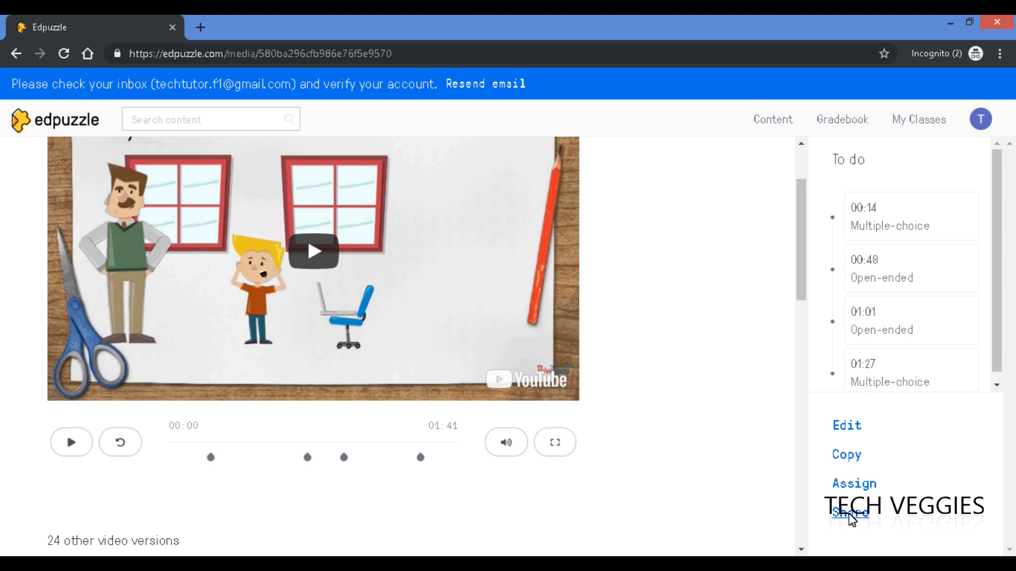
pyautogui.click(847, 427)
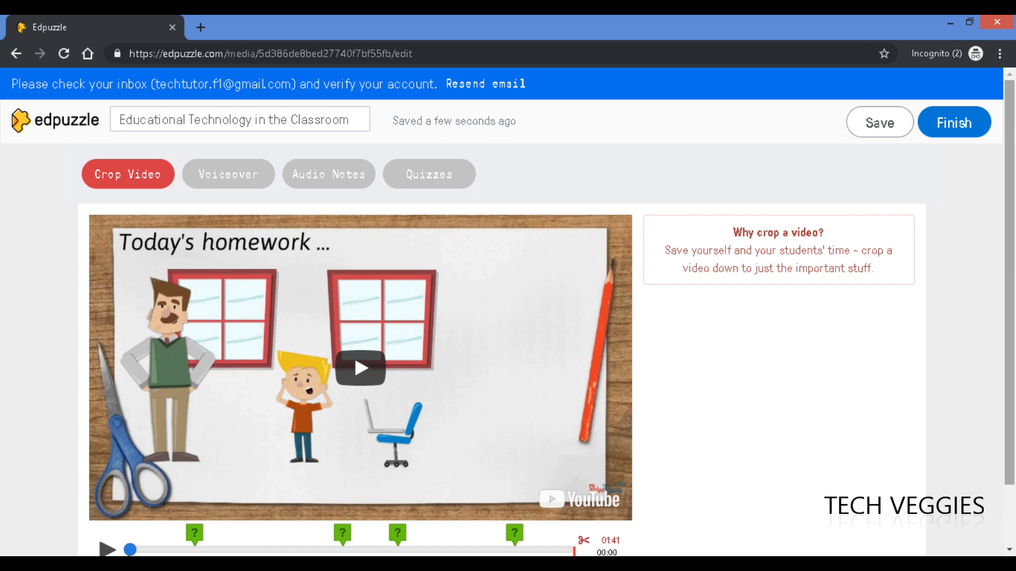
# Look over the video in the editor, finish editing and postpone assigning it to a class
pyautogui.moveTo(1014, 251)
pyautogui.mouseDown()
pyautogui.moveTo(1013, 313)
pyautogui.moveTo(1010, 244)
pyautogui.mouseUp()
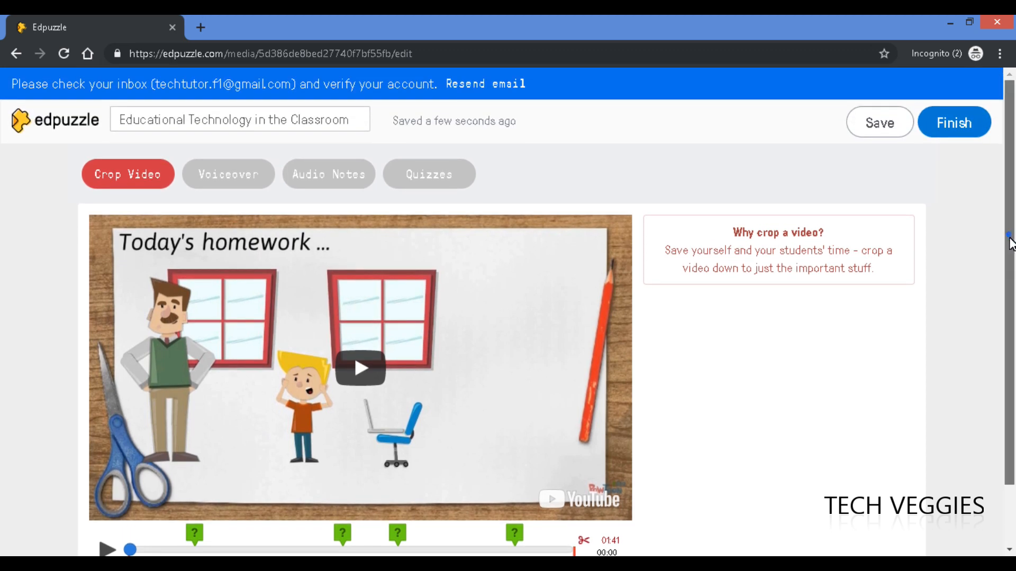
pyautogui.scroll(-2, 1009, 241)
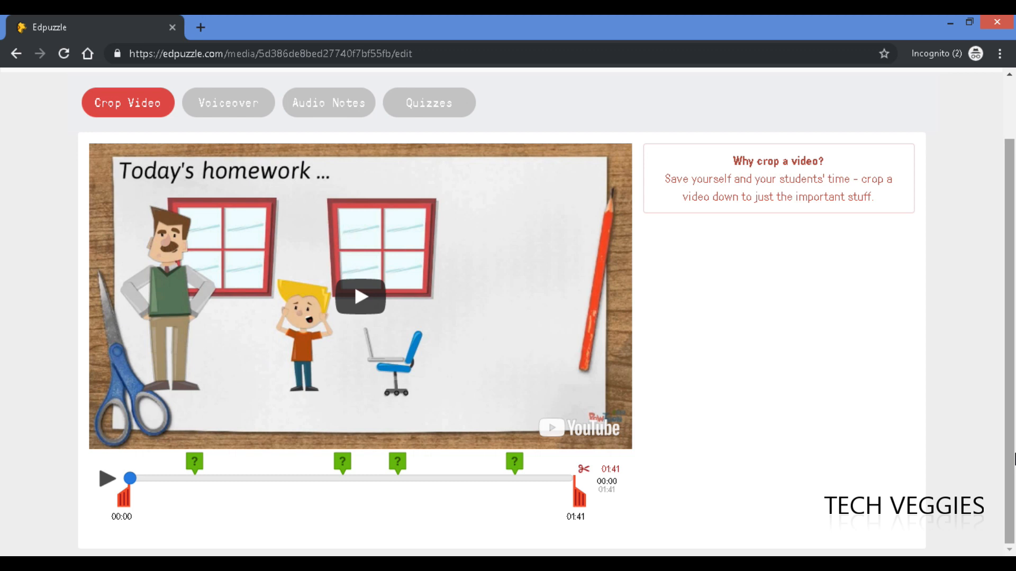
pyautogui.moveTo(1014, 459); pyautogui.dragTo(1014, 391)
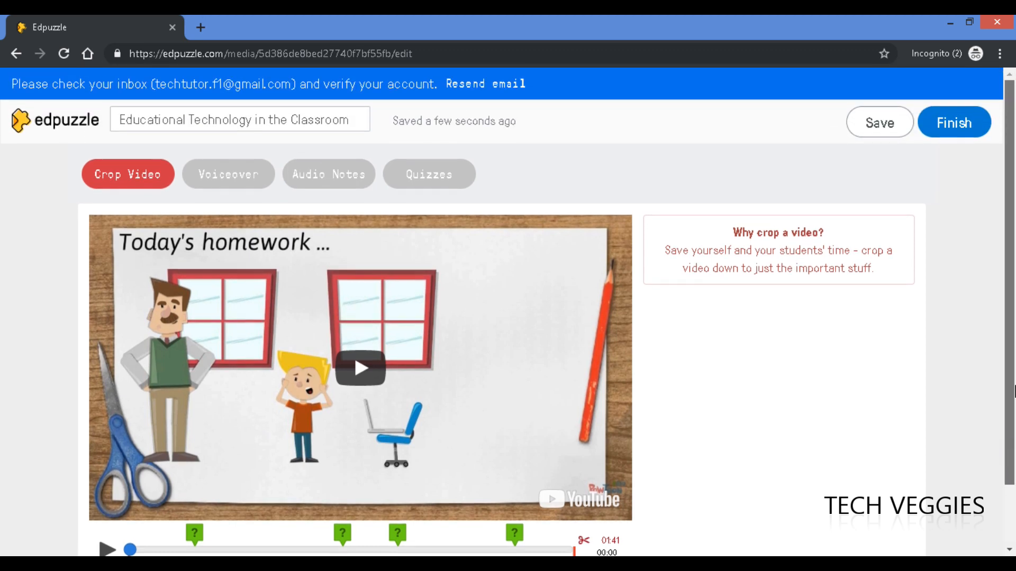
pyautogui.moveTo(1014, 392); pyautogui.dragTo(1014, 435)
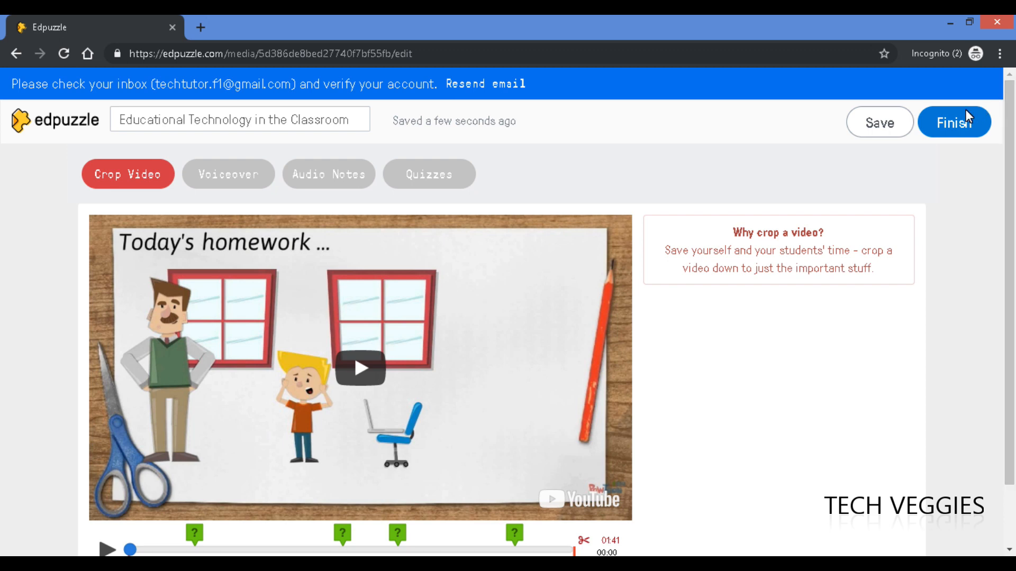
pyautogui.click(959, 126)
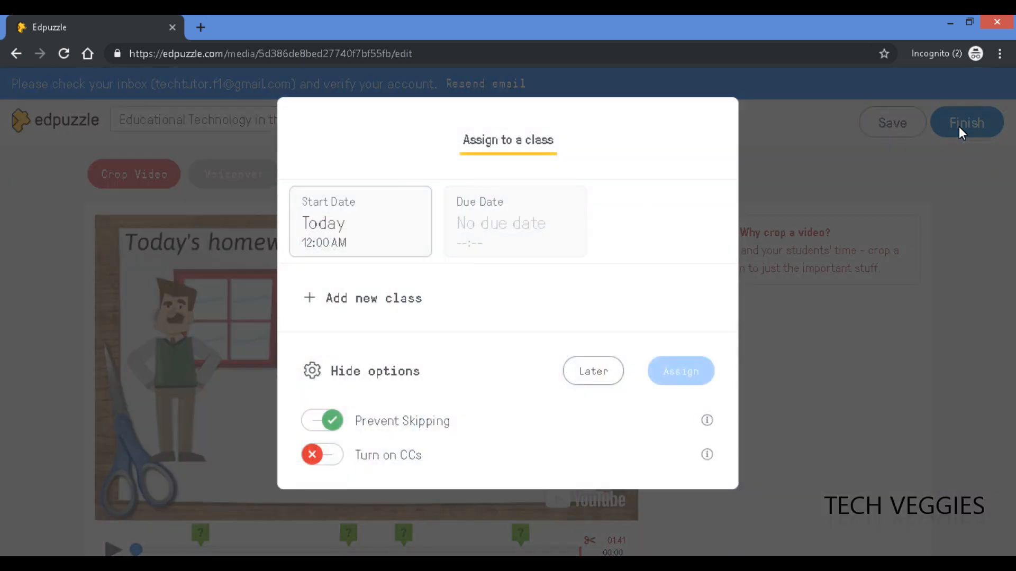
pyautogui.click(593, 370)
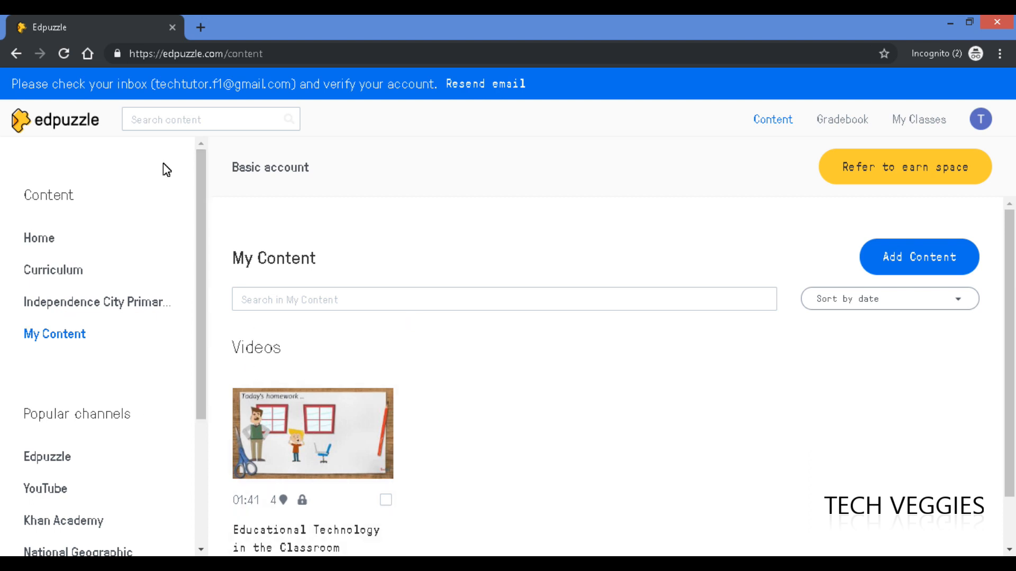
# Return to the Home content page and search the content for "technology and learning"
pyautogui.click(41, 241)
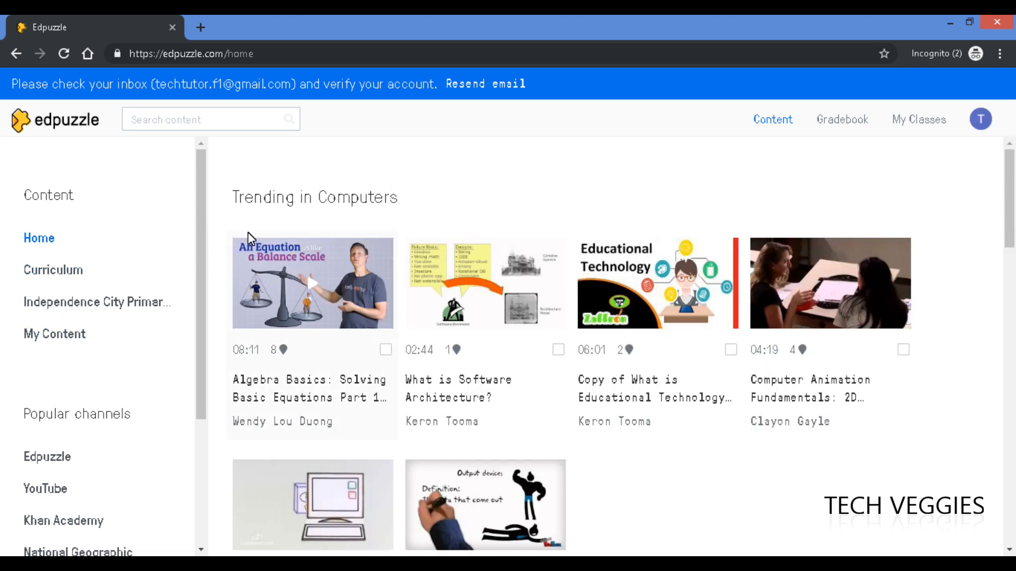
pyautogui.click(221, 124)
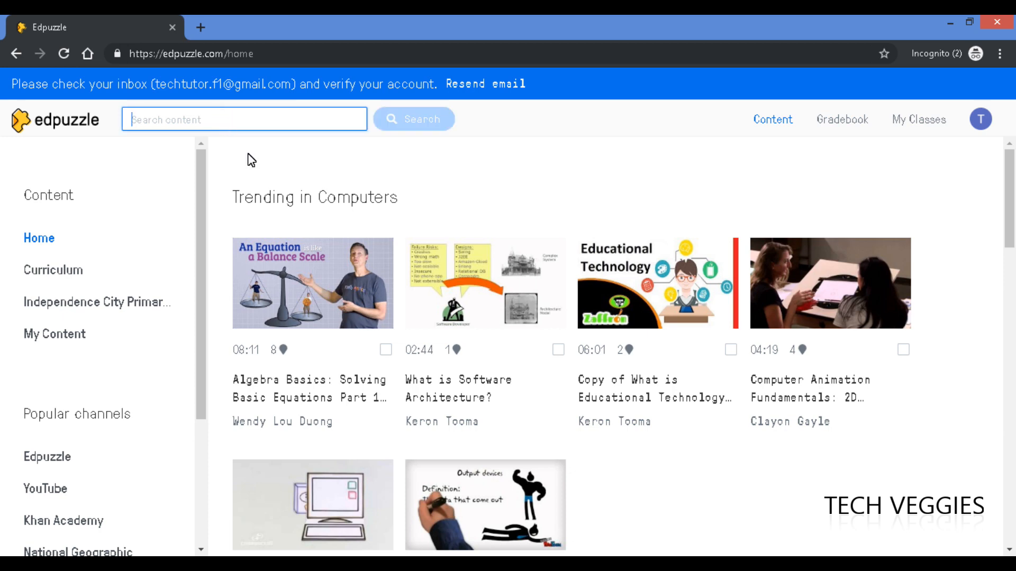
pyautogui.write('techno')
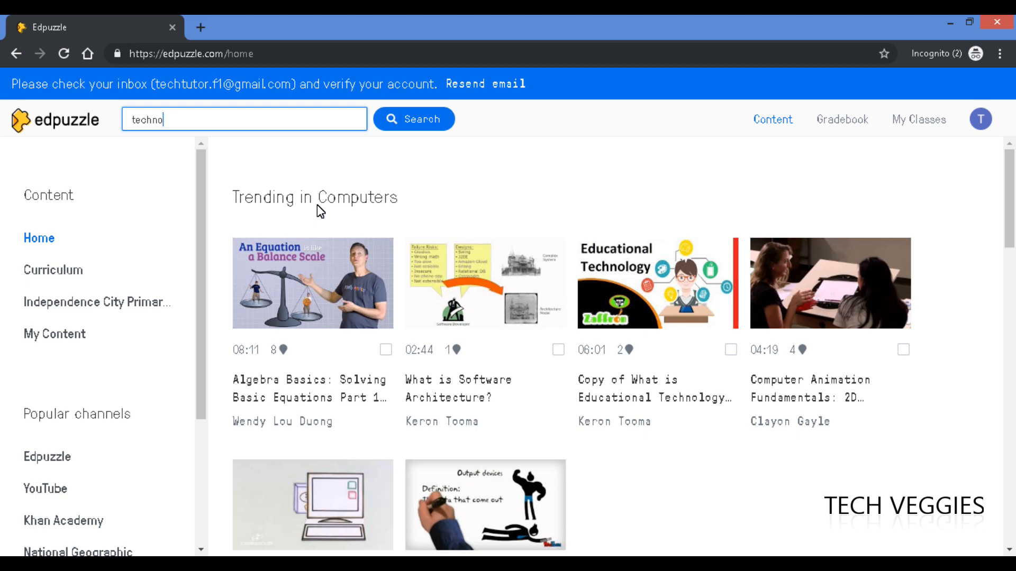
pyautogui.write('logy and learning')
pyautogui.click(437, 125)
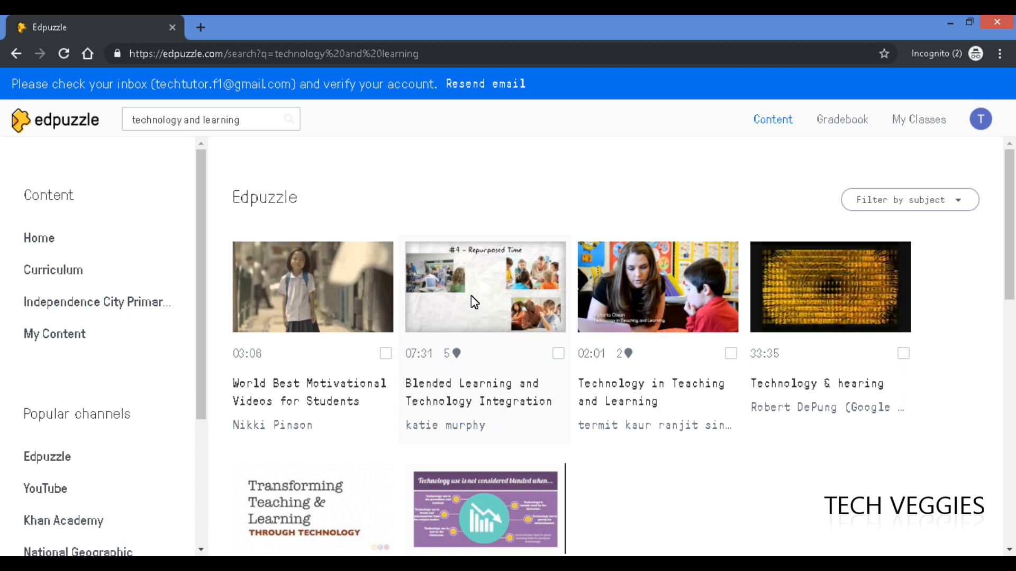
# Preview the video "Blended Learning and Technology Integration" and go back to the search results
pyautogui.click(501, 290)
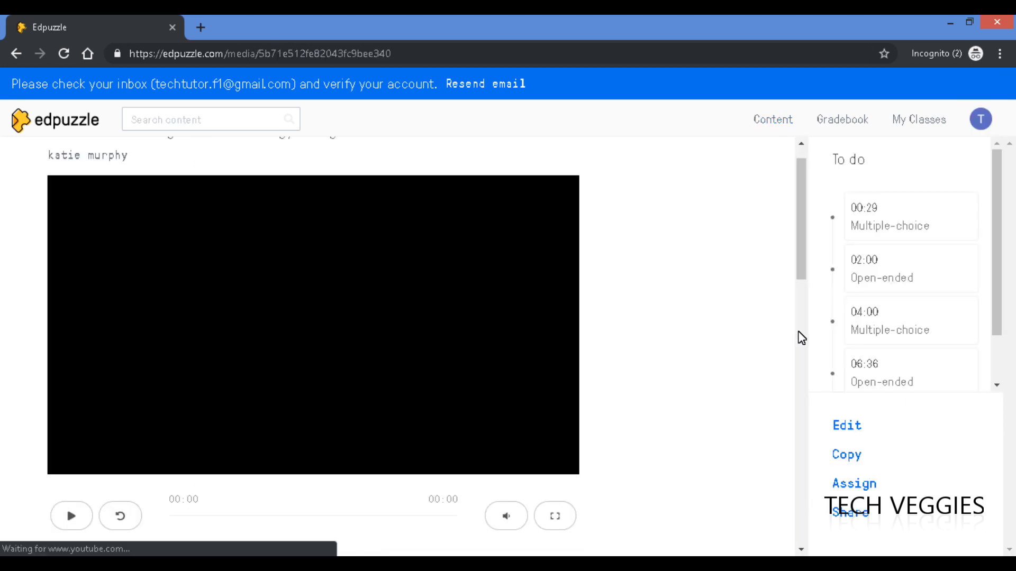
pyautogui.moveTo(795, 251); pyautogui.dragTo(786, 225)
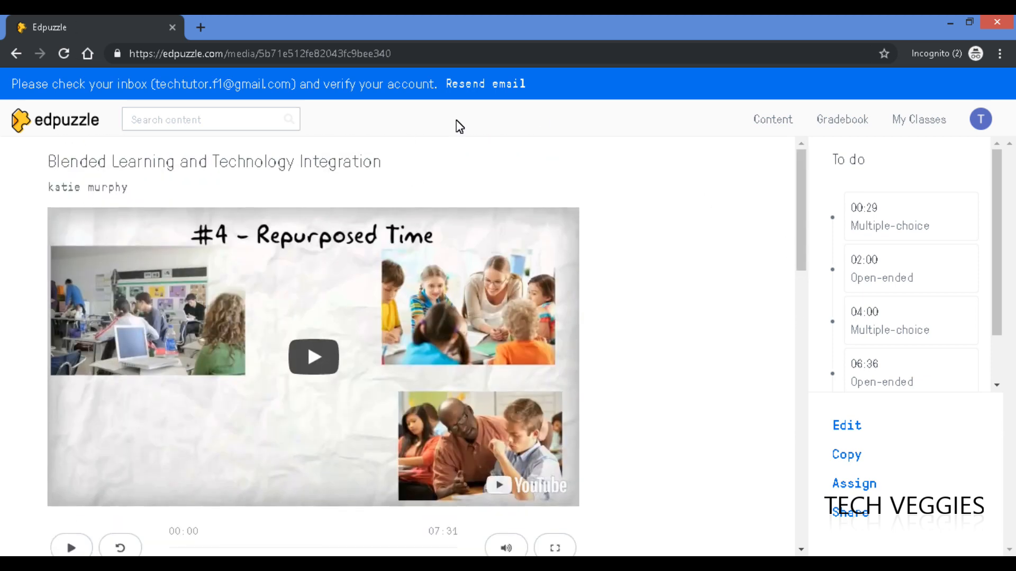
pyautogui.click(16, 54)
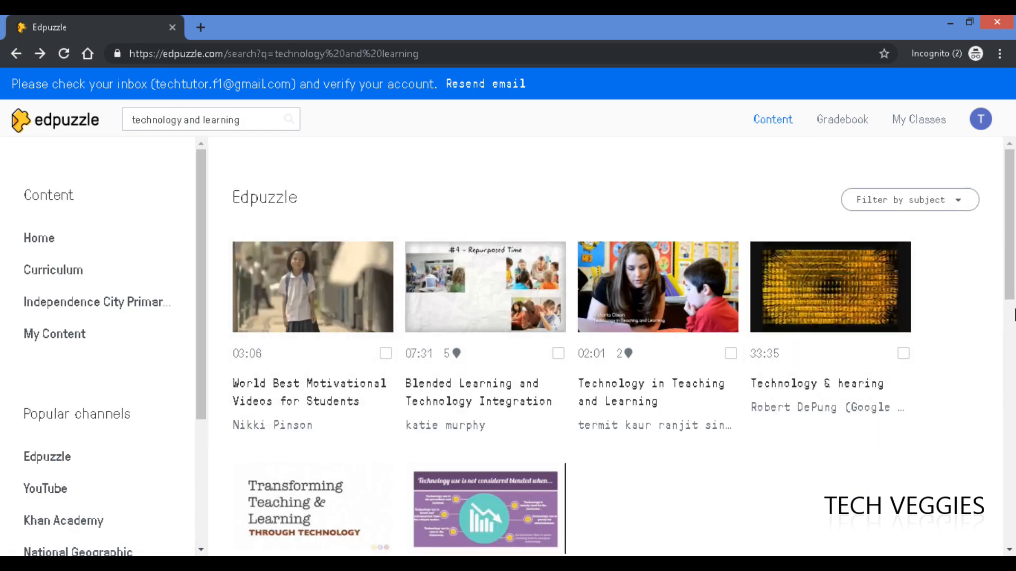
# Find the YouTube result "5 Technologies That Will Change Classroom Education" and open that video for editing
pyautogui.moveTo(1013, 273); pyautogui.dragTo(1013, 455)
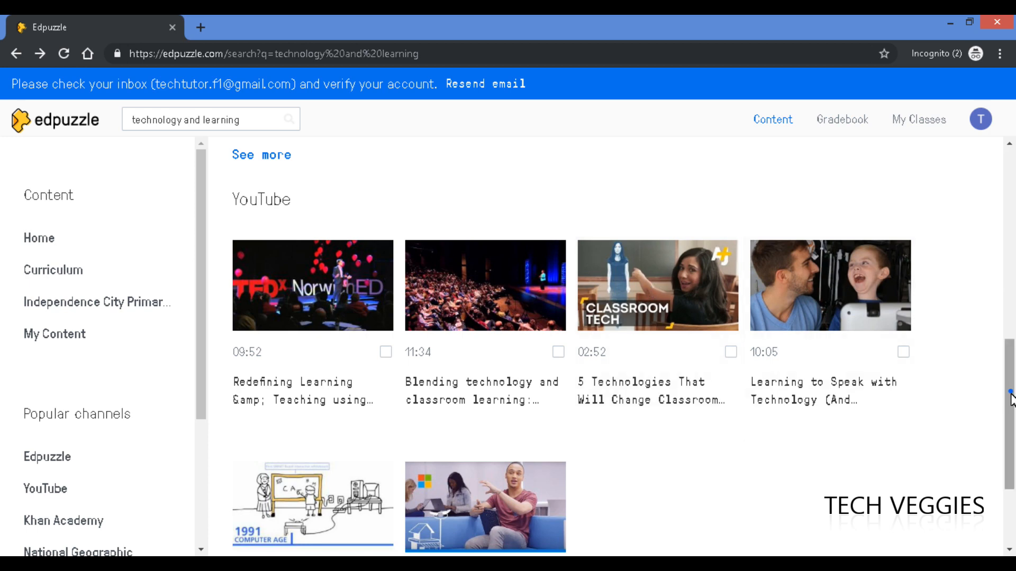
pyautogui.moveTo(1010, 391); pyautogui.dragTo(1010, 435)
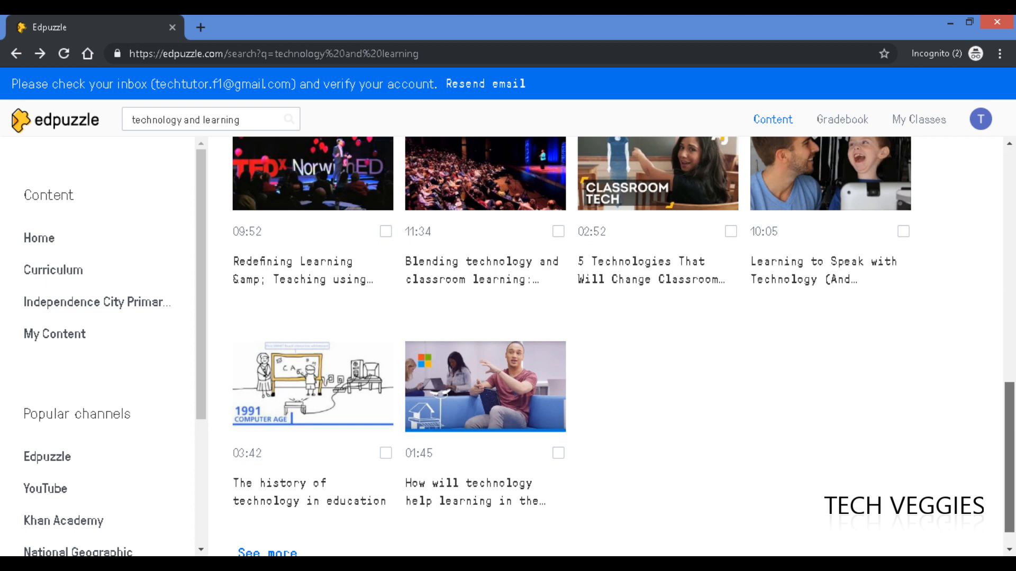
pyautogui.scroll(2, 1013, 439)
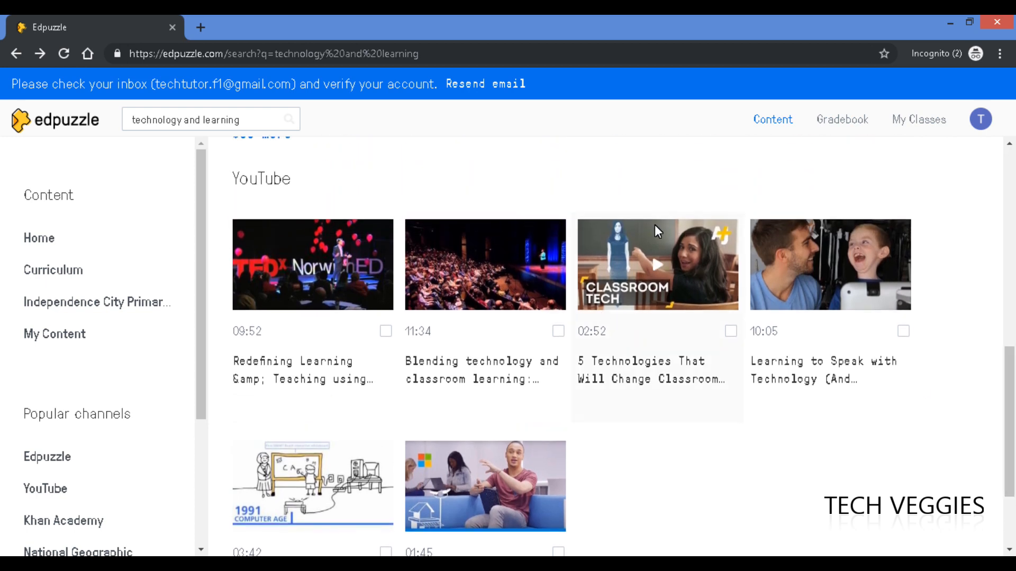
pyautogui.click(668, 269)
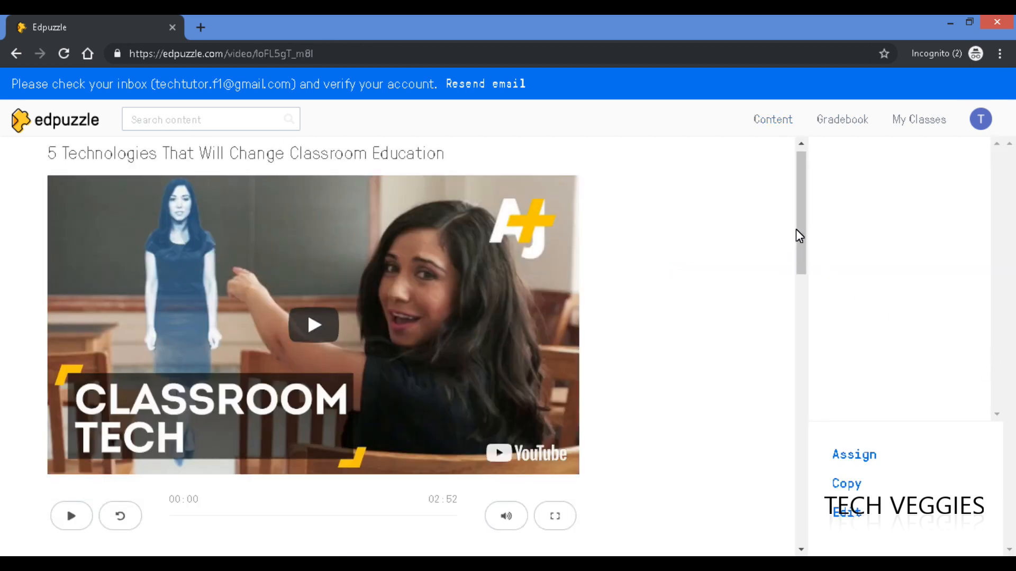
pyautogui.moveTo(802, 227)
pyautogui.mouseDown()
pyautogui.moveTo(807, 263)
pyautogui.moveTo(807, 234)
pyautogui.mouseUp()
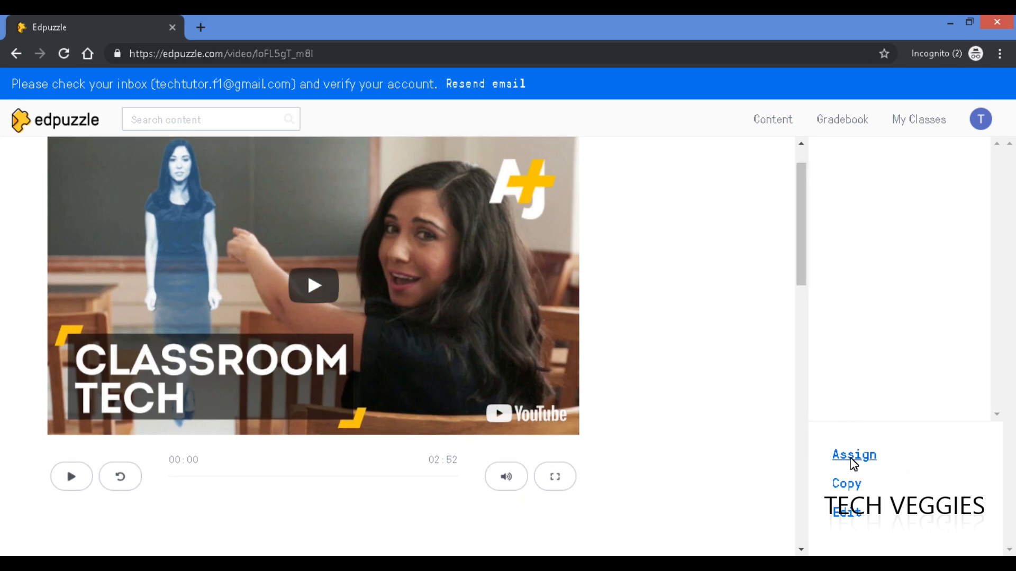
pyautogui.click(845, 512)
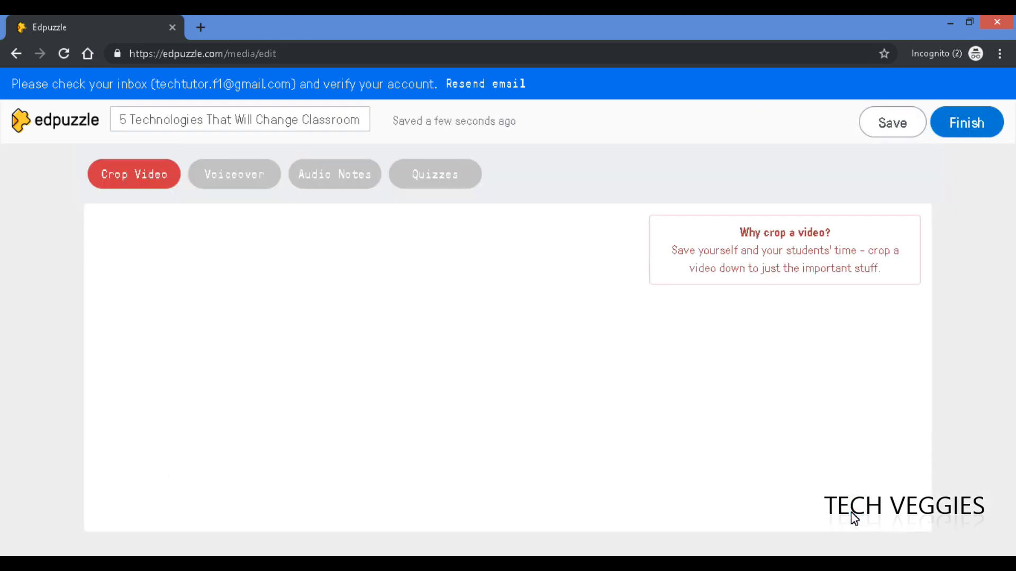
# Crop the end of the video so that its cropped length is about 02:46, and save it
pyautogui.moveTo(1011, 268); pyautogui.dragTo(1012, 309)
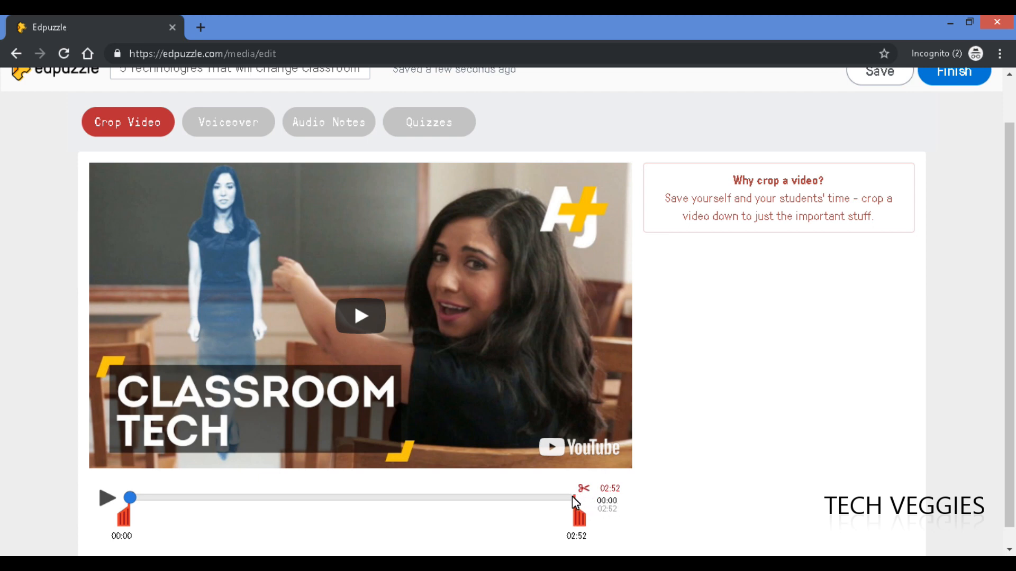
pyautogui.moveTo(578, 521); pyautogui.dragTo(565, 515)
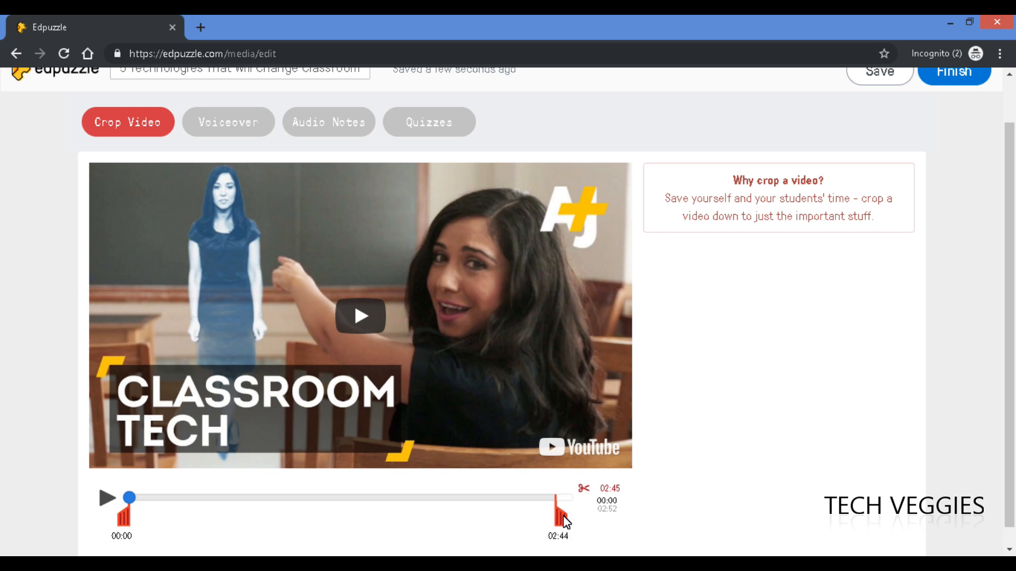
pyautogui.moveTo(564, 523); pyautogui.dragTo(567, 525)
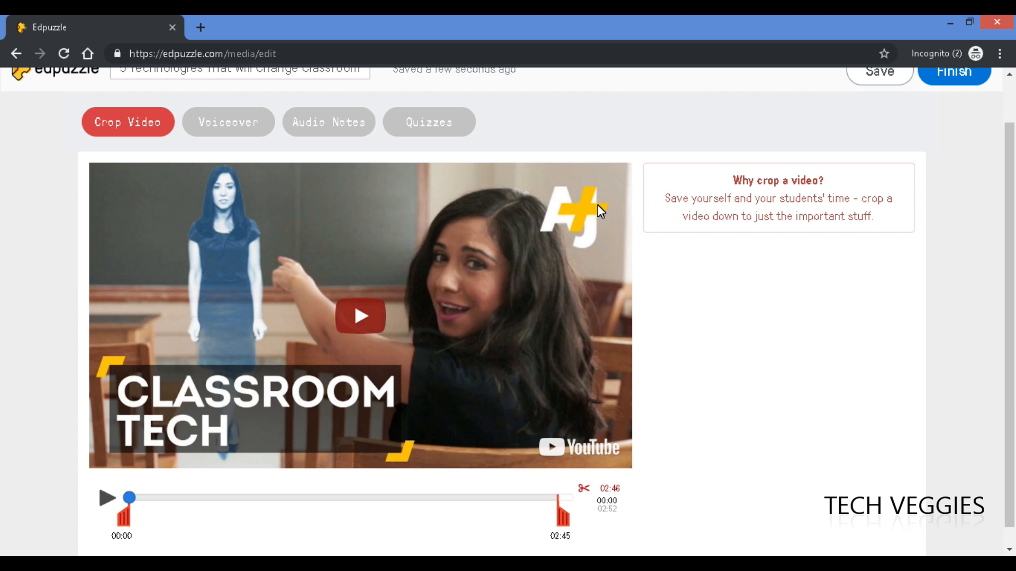
pyautogui.scroll(1, 1010, 238)
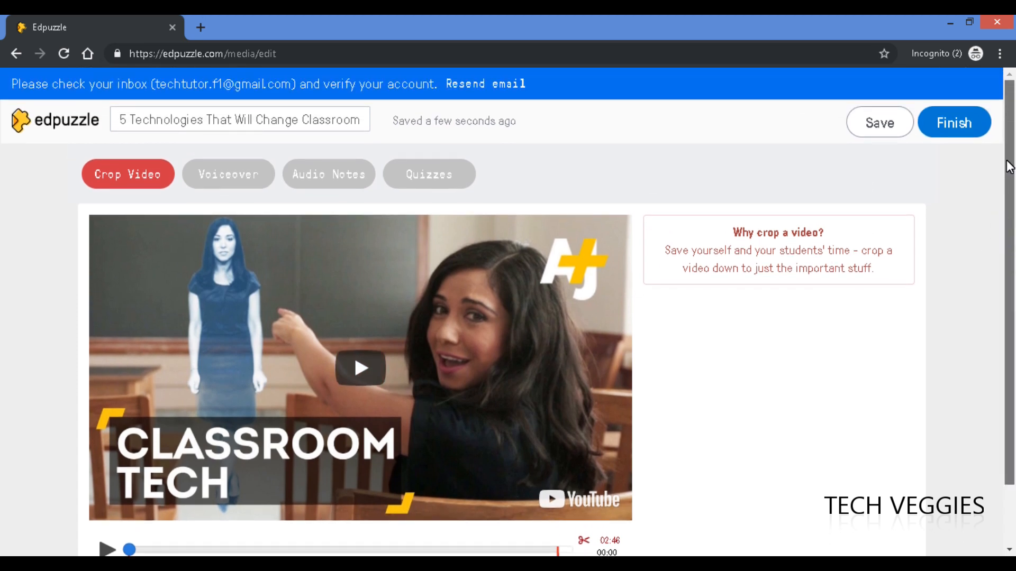
pyautogui.click(882, 122)
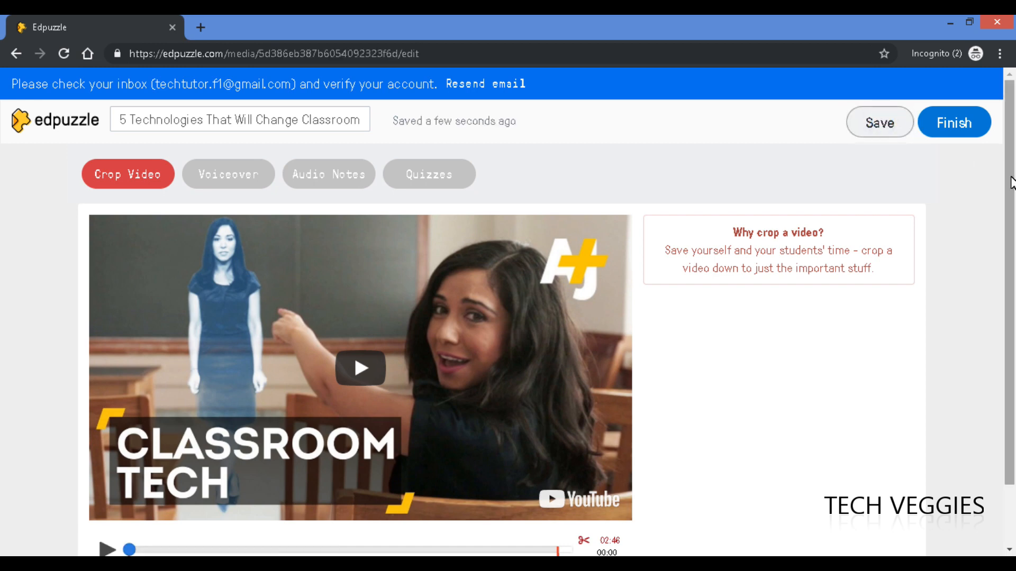
# Move the crop's end marker slightly earlier so that the cropped length is 02:45
pyautogui.scroll(-1, 1009, 181)
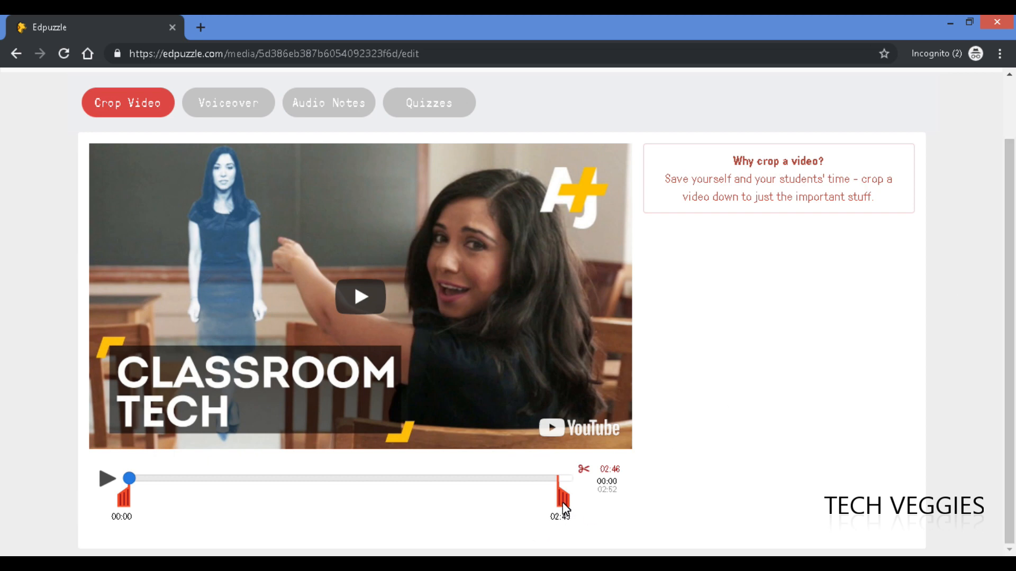
pyautogui.moveTo(563, 503); pyautogui.dragTo(561, 501)
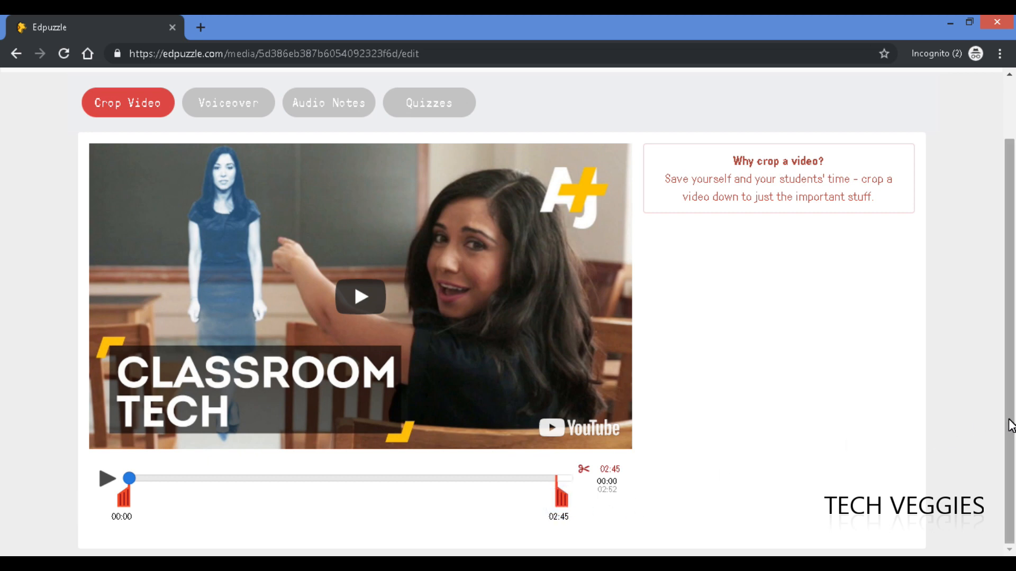
pyautogui.moveTo(1009, 420); pyautogui.dragTo(1007, 367)
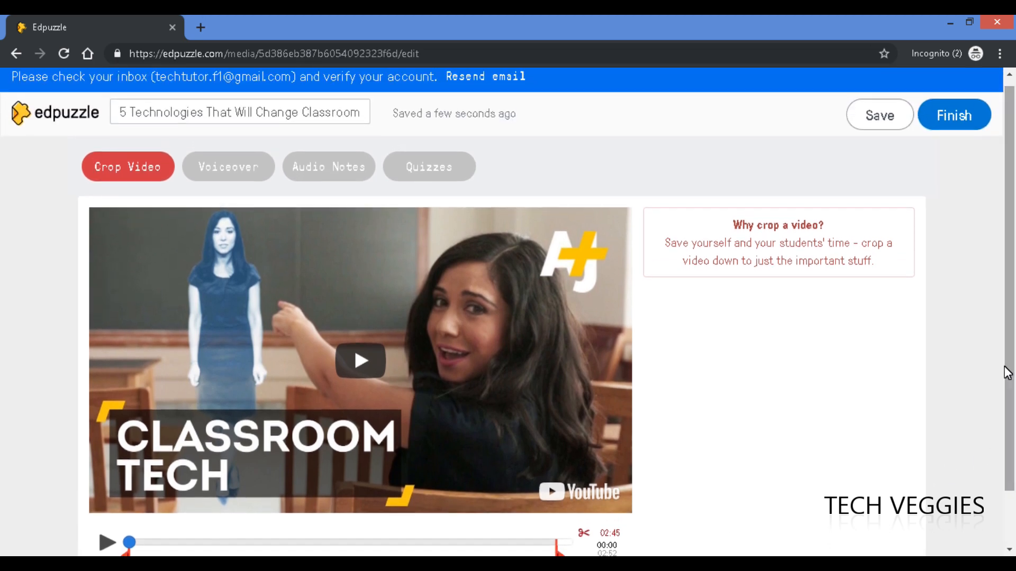
# Save the video with its current crop
pyautogui.click(874, 113)
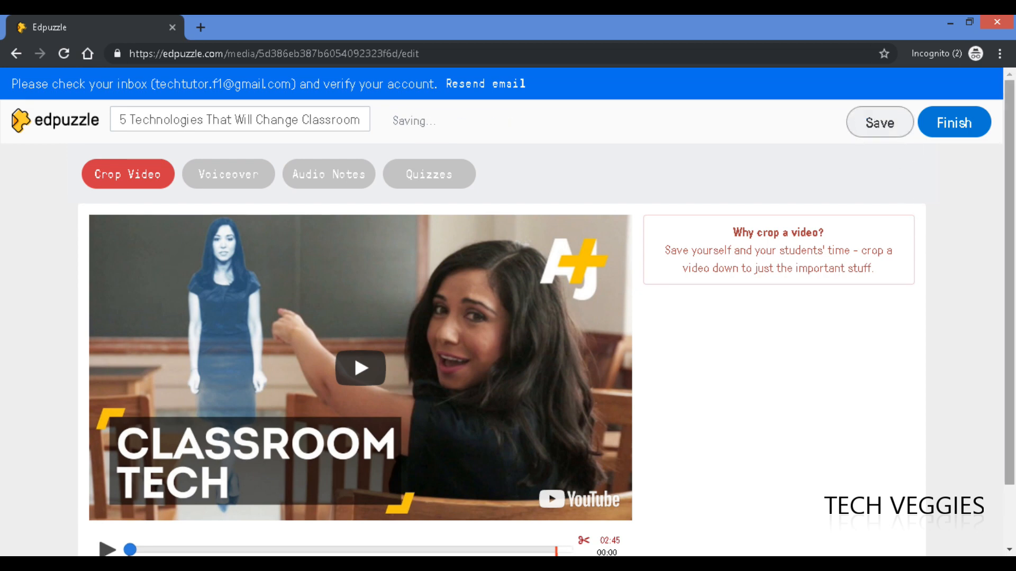
pyautogui.moveTo(1010, 311)
pyautogui.mouseDown()
pyautogui.moveTo(1013, 378)
pyautogui.moveTo(1001, 312)
pyautogui.mouseUp()
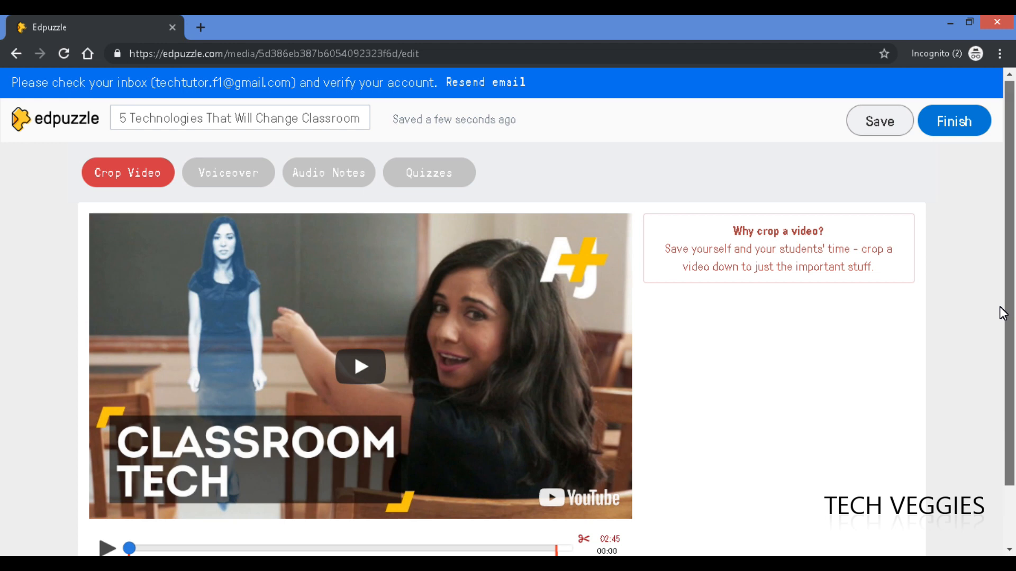
pyautogui.moveTo(1000, 308)
pyautogui.mouseDown()
pyautogui.moveTo(1005, 331)
pyautogui.moveTo(1004, 295)
pyautogui.mouseUp()
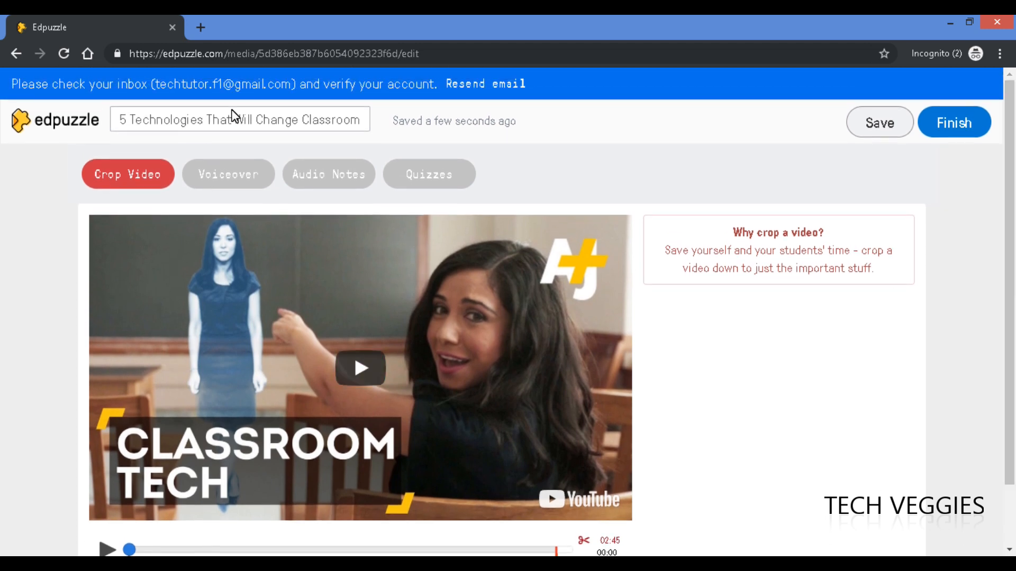
# Open the voiceover editor, preview the start of the video, and stop the playback
pyautogui.click(230, 179)
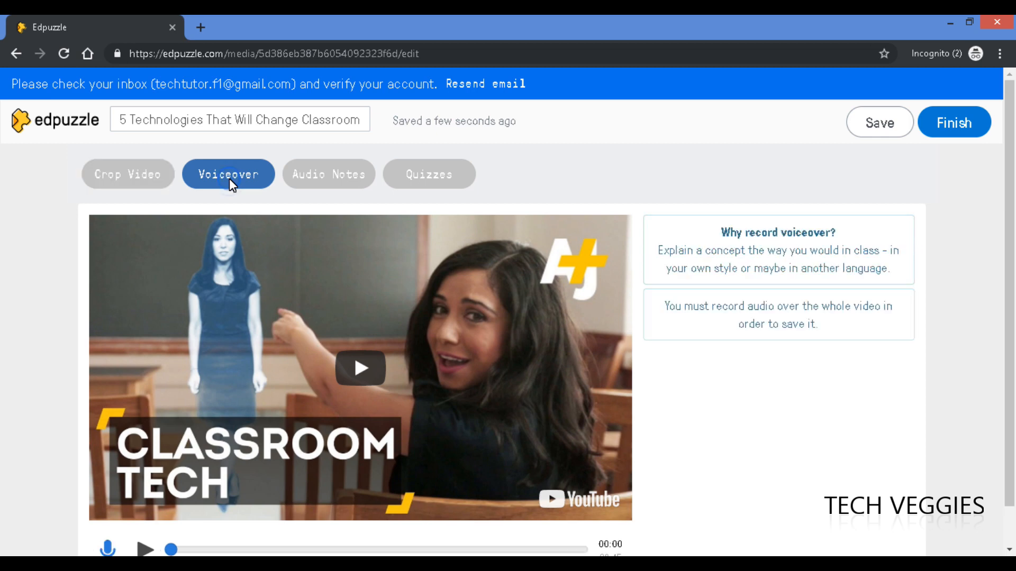
pyautogui.click(462, 223)
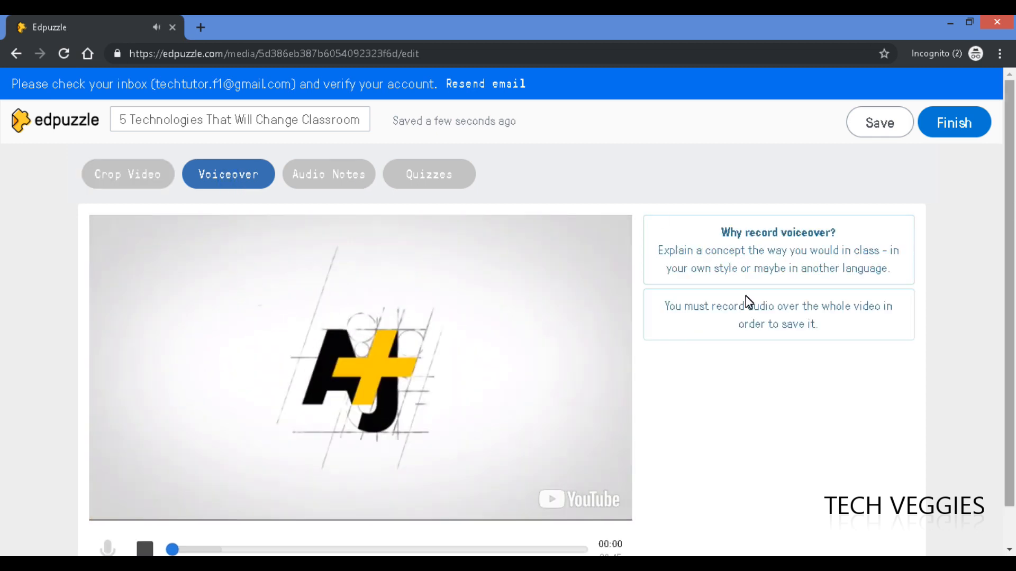
pyautogui.scroll(-1, 940, 381)
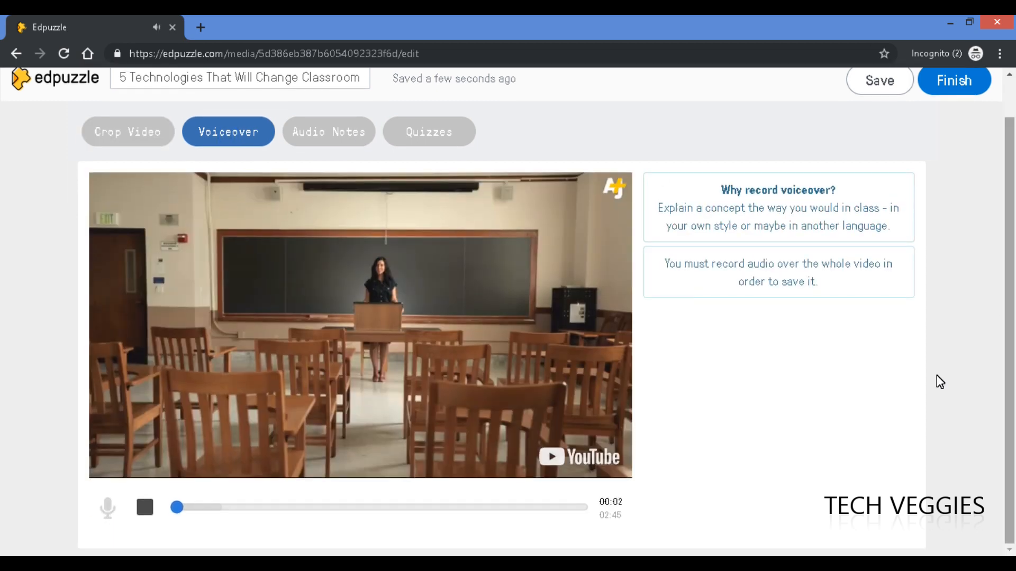
pyautogui.click(145, 507)
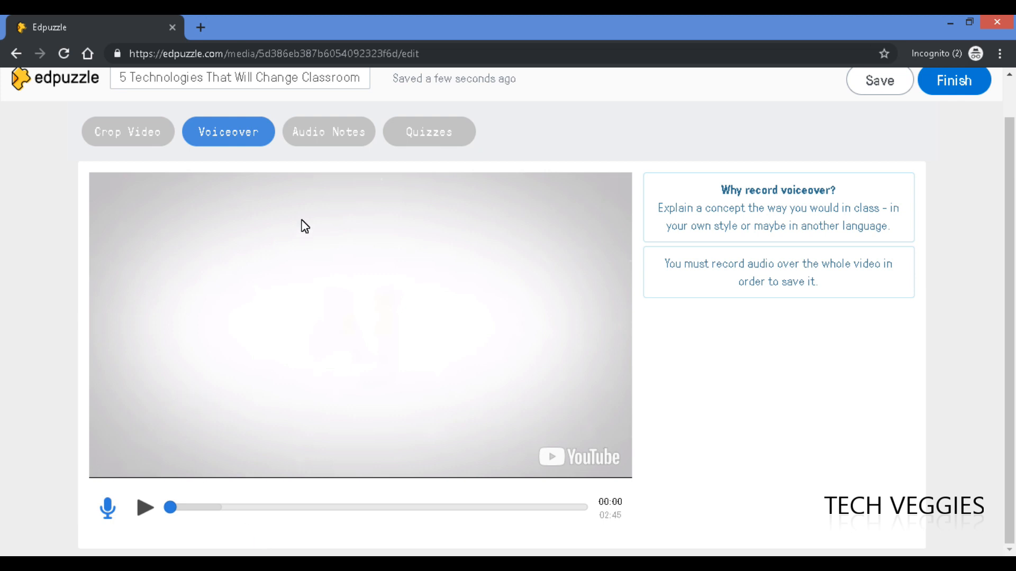
# Record an audio note at 00:00 of the video, allowing the site to use the microphone
pyautogui.click(332, 130)
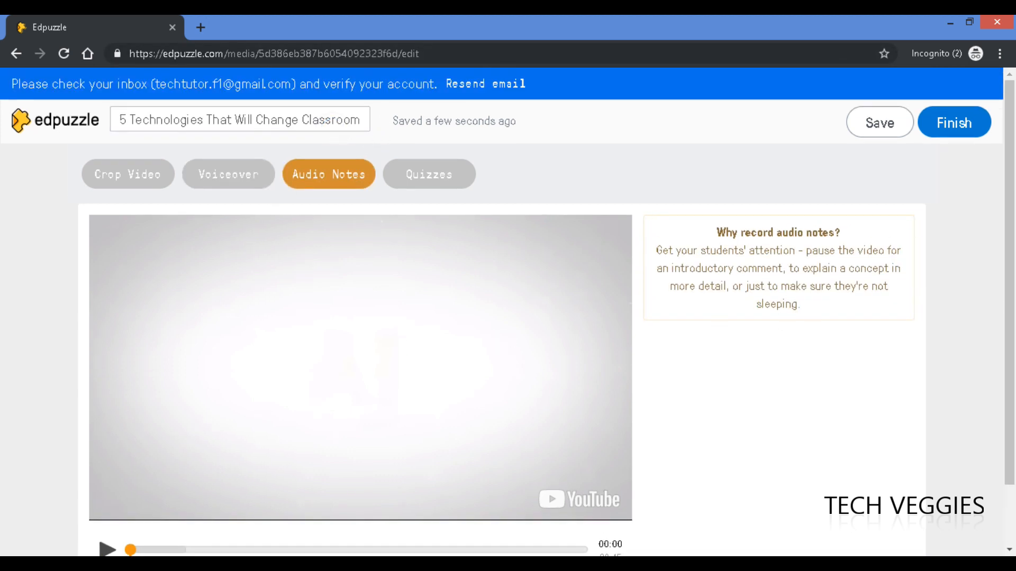
pyautogui.scroll(-1, 1013, 310)
pyautogui.scroll(-1, 1013, 311)
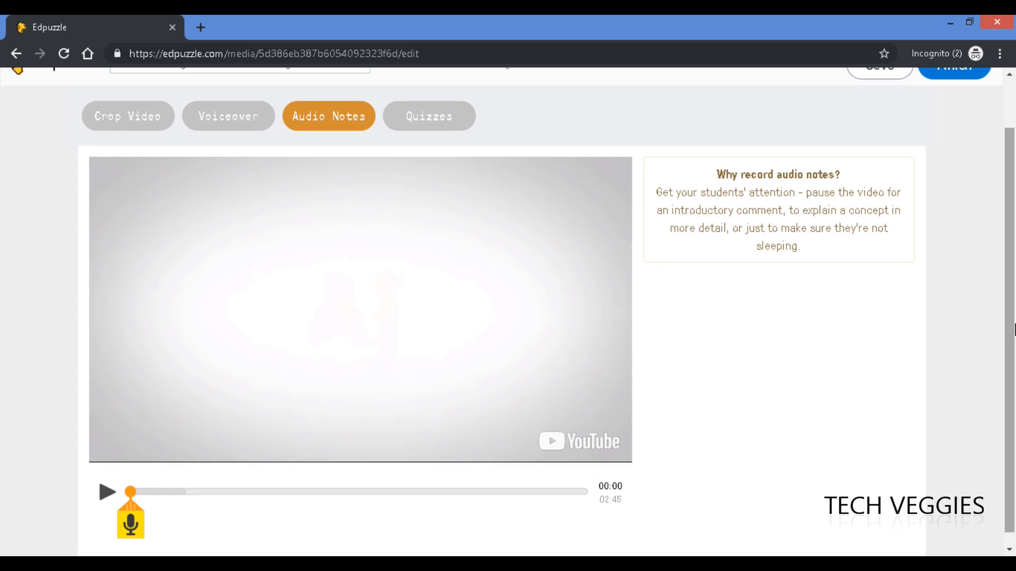
pyautogui.scroll(1, 1011, 324)
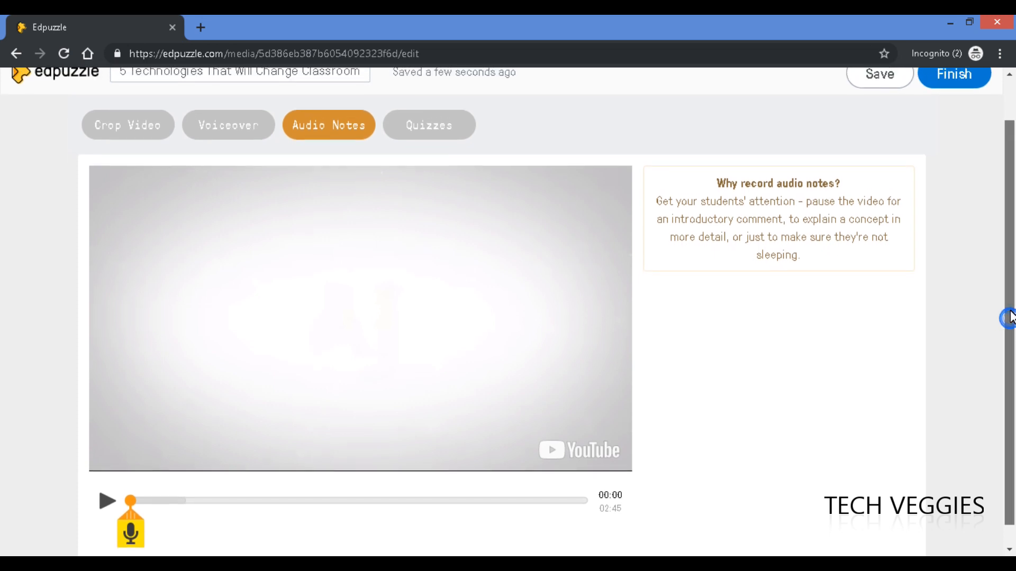
pyautogui.moveTo(1014, 298); pyautogui.dragTo(1012, 308)
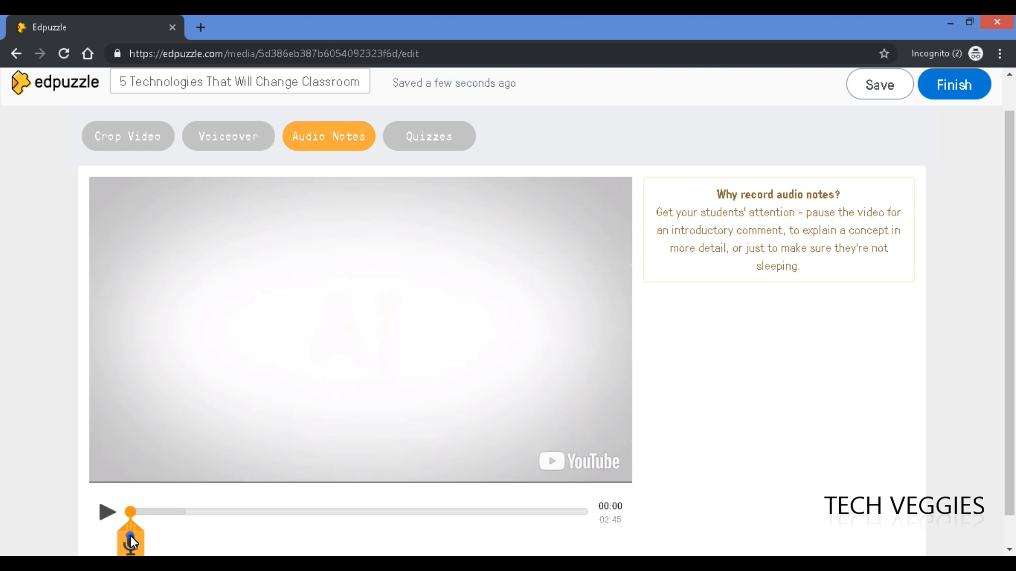
pyautogui.click(130, 537)
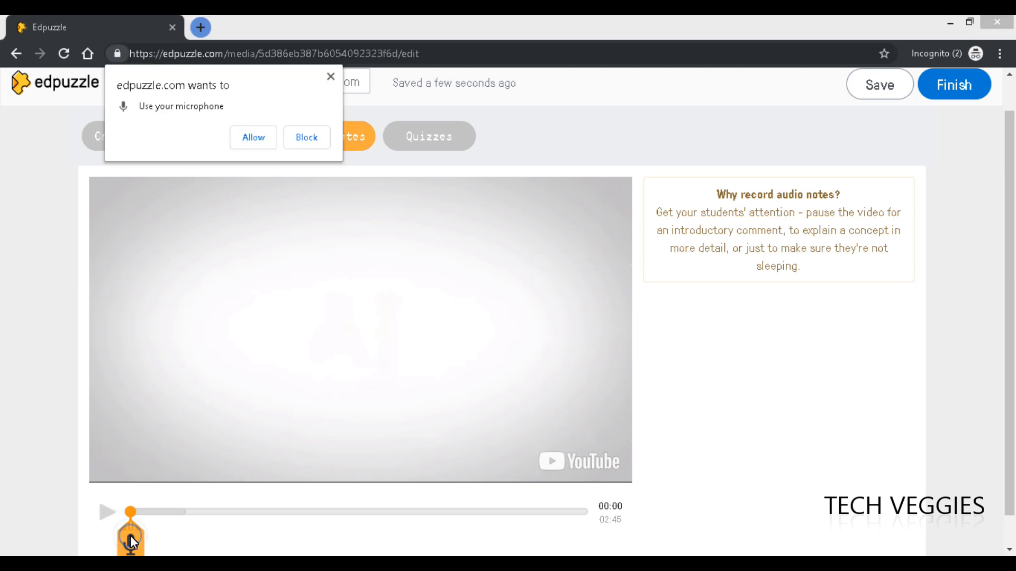
pyautogui.click(252, 139)
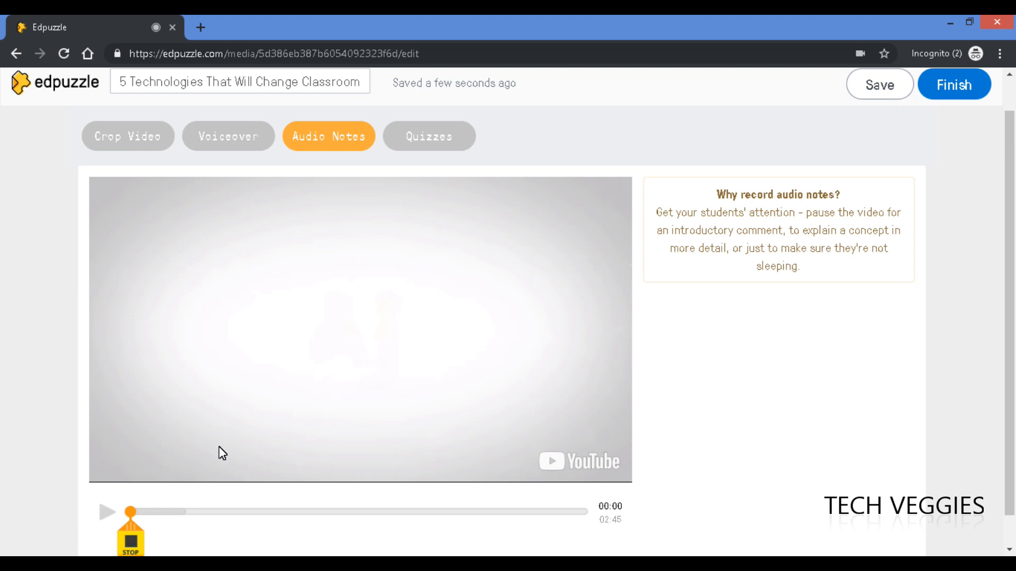
pyautogui.click(131, 548)
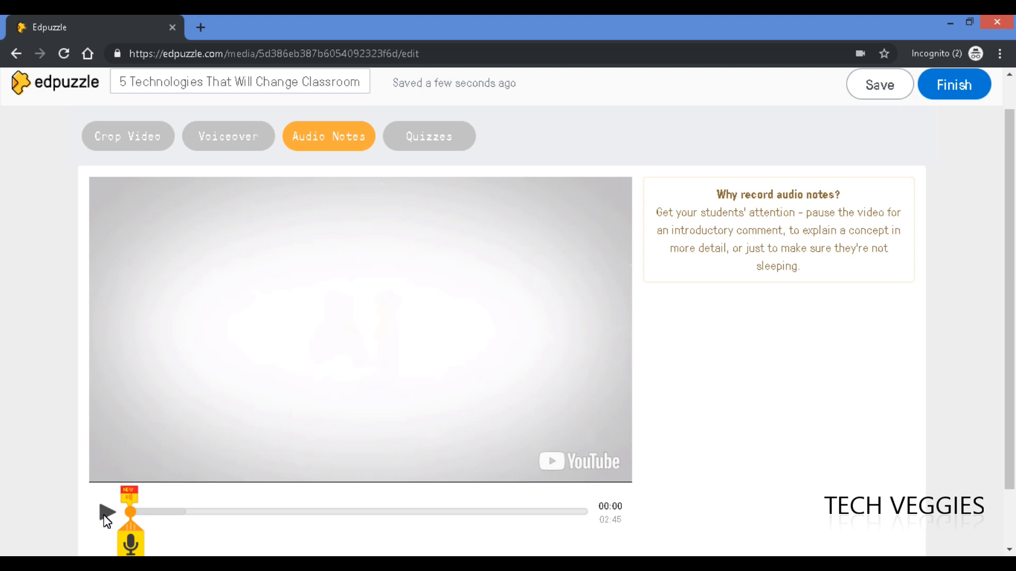
# Lower the sound volume to 70 and play back the recorded audio note
pyautogui.press('XF86AudioLowerVolume')
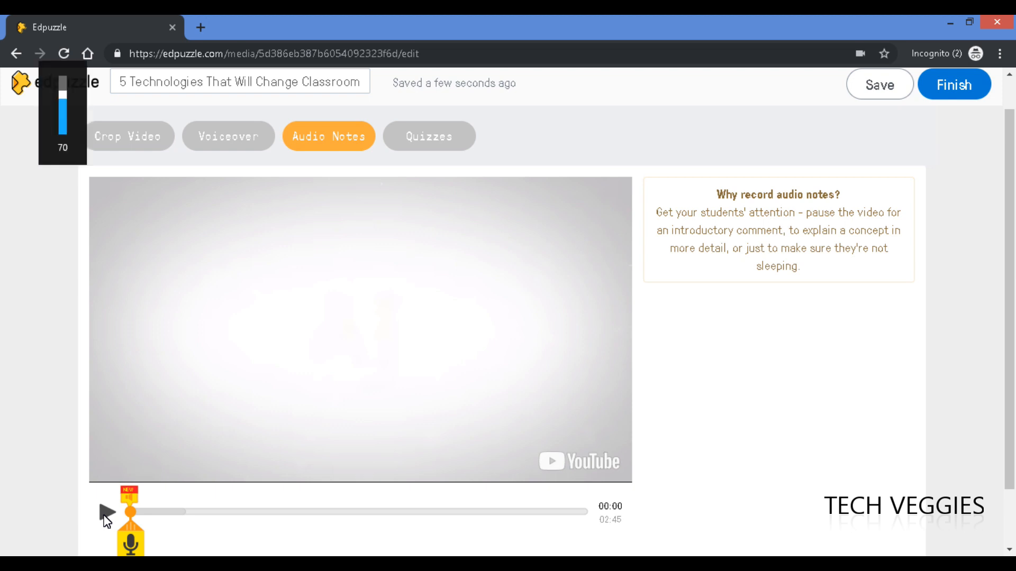
pyautogui.click(106, 514)
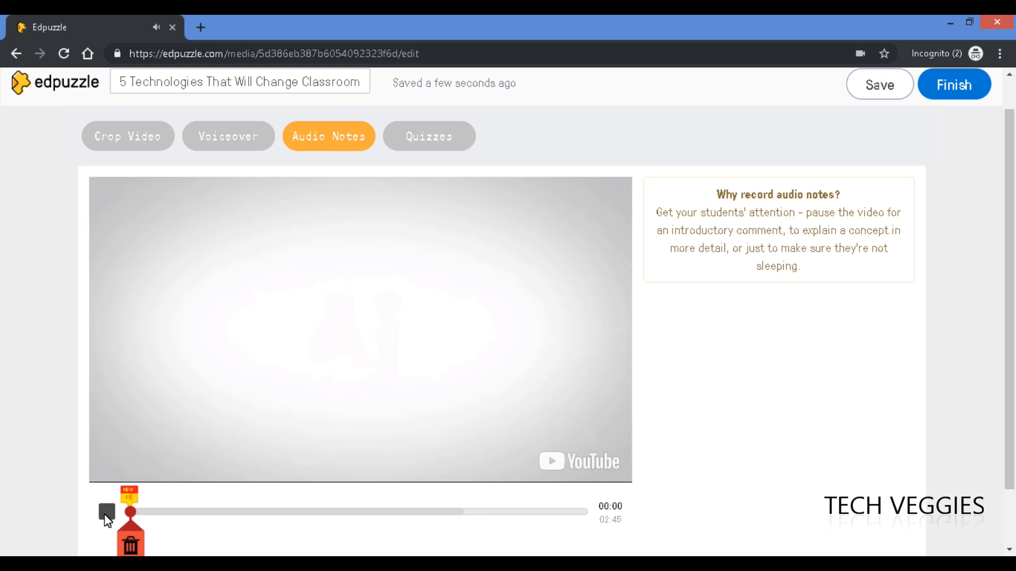
pyautogui.click(106, 513)
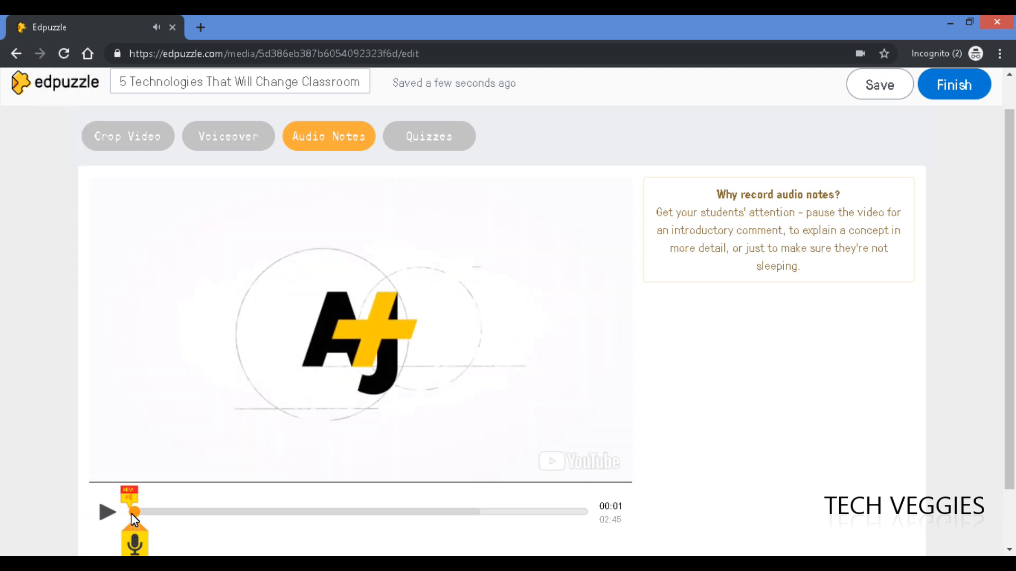
# Return the playhead to 00:00 and save the lesson with the new audio note
pyautogui.moveTo(132, 516); pyautogui.dragTo(121, 516)
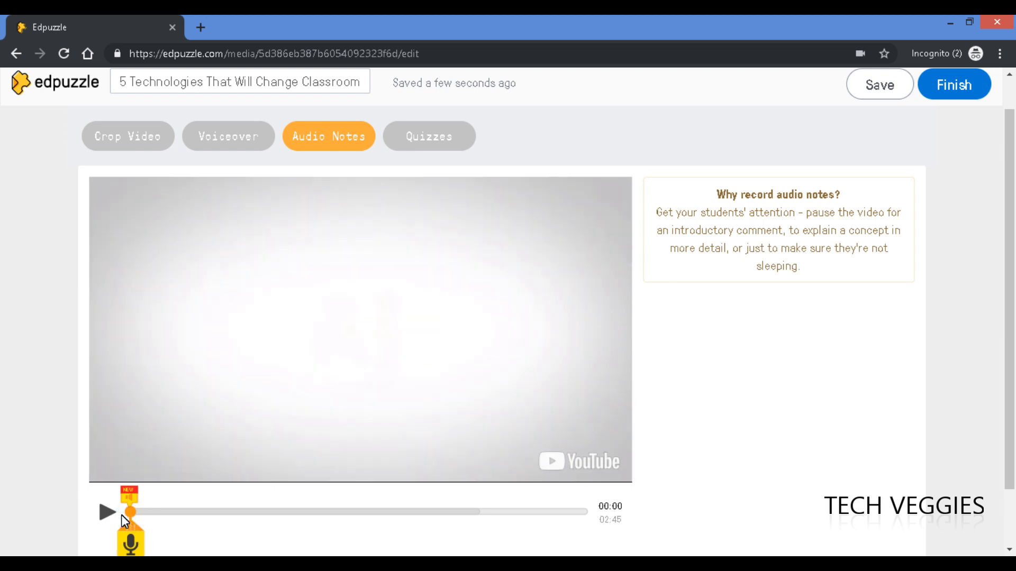
pyautogui.click(874, 85)
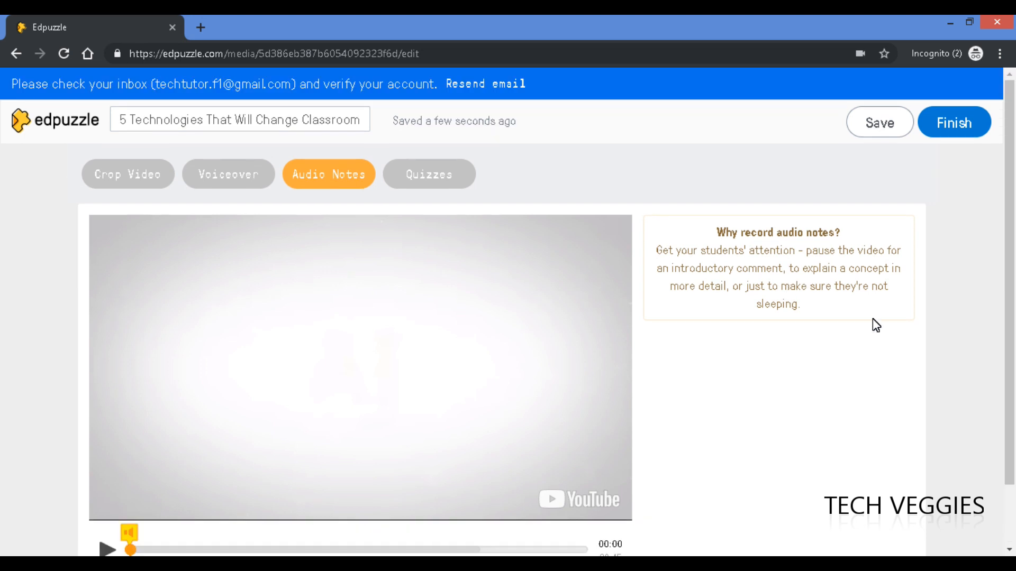
# Switch to editing quizzes and bring the video to 00:39, pausing it there
pyautogui.moveTo(1008, 247); pyautogui.dragTo(1010, 275)
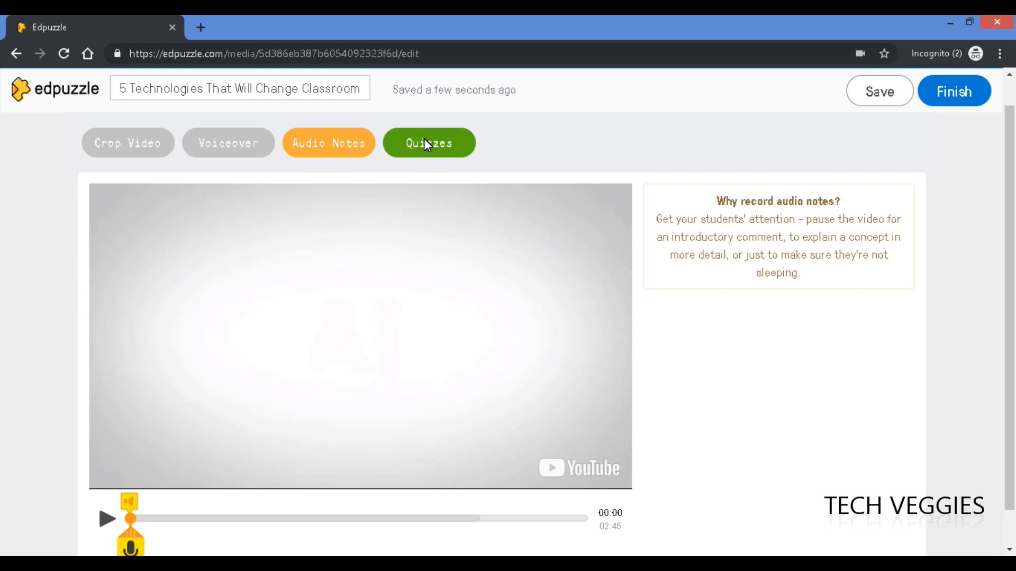
pyautogui.click(445, 140)
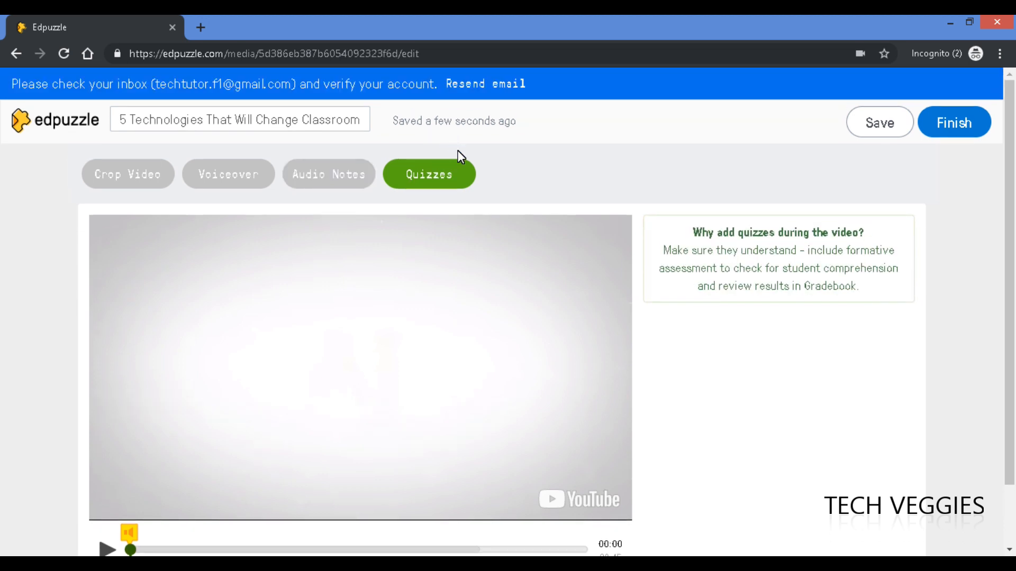
pyautogui.moveTo(1014, 230); pyautogui.dragTo(1013, 274)
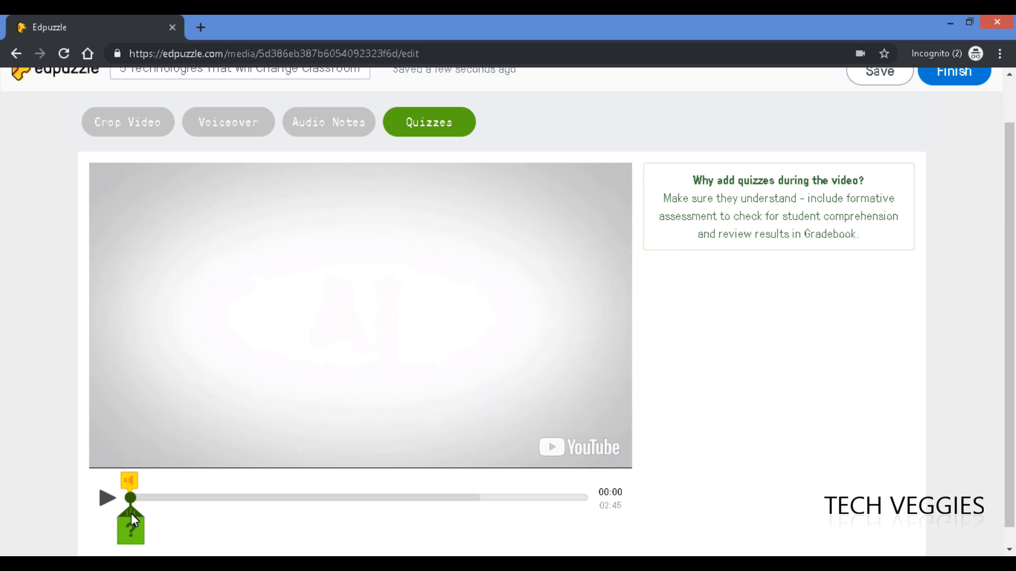
pyautogui.moveTo(129, 500); pyautogui.dragTo(197, 504)
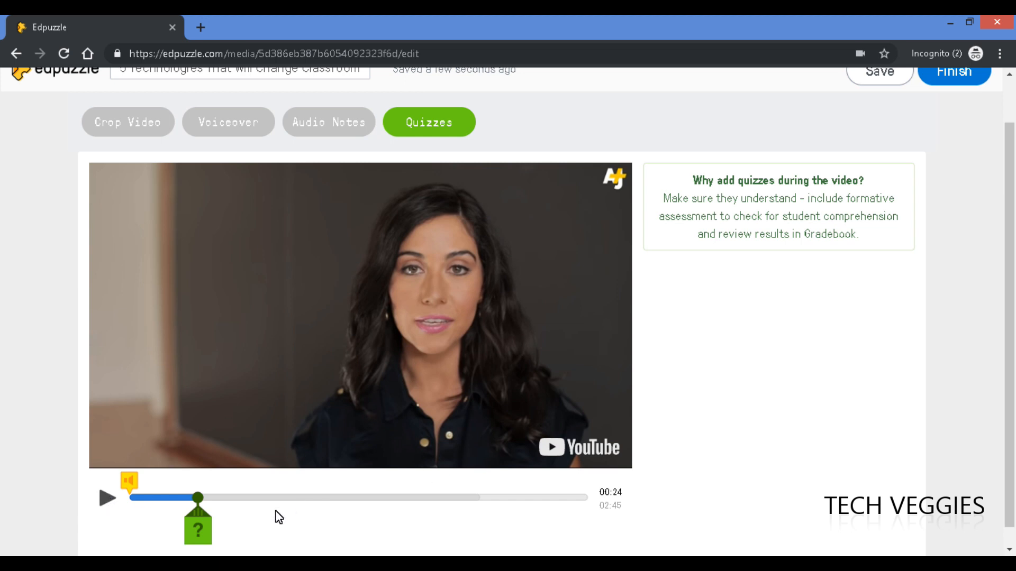
pyautogui.click(106, 503)
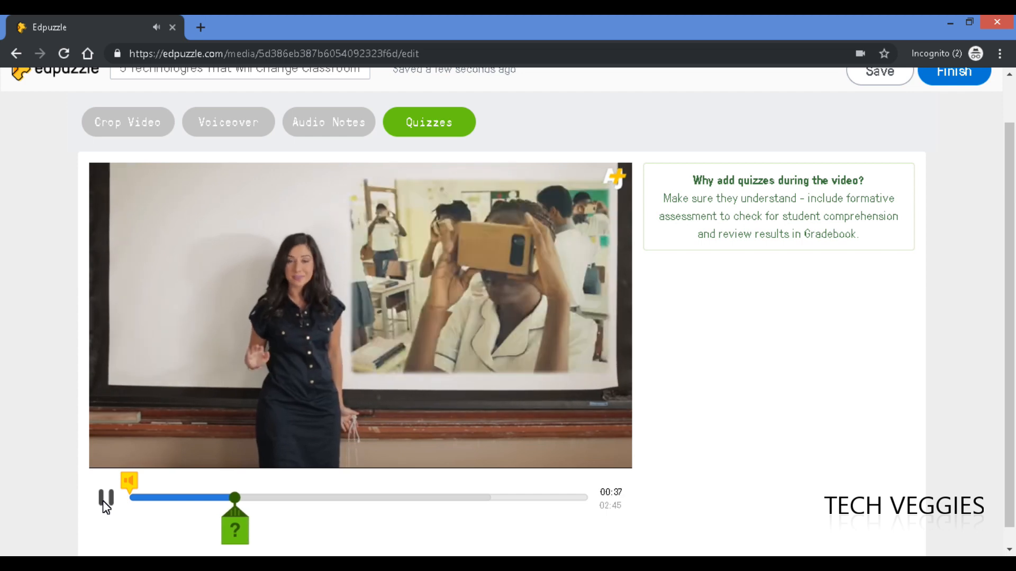
pyautogui.click(104, 503)
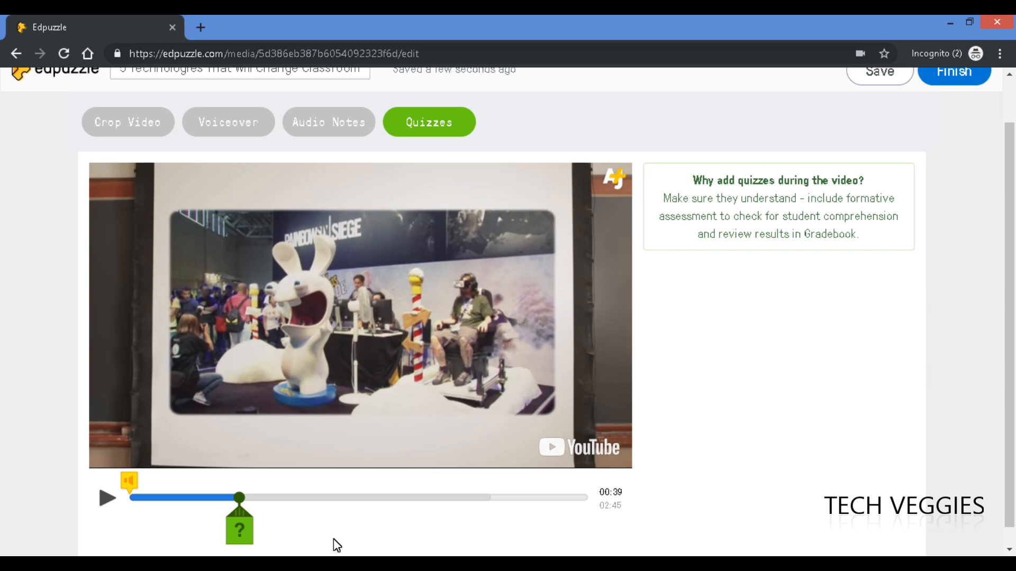
# Add a multiple-choice question at 00:39 reading "What material is used in the virtual reality headsets"
pyautogui.click(239, 527)
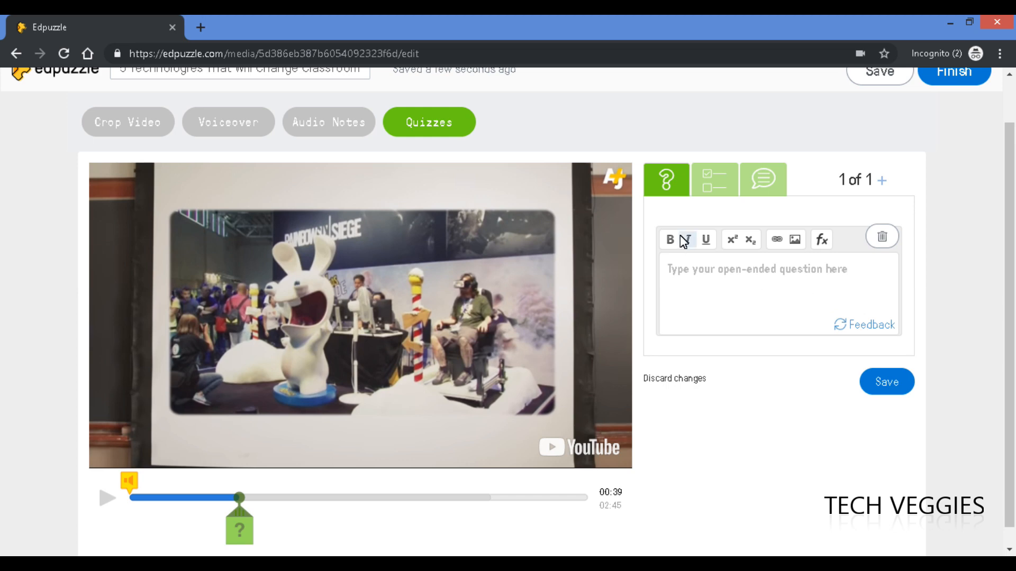
pyautogui.click(674, 173)
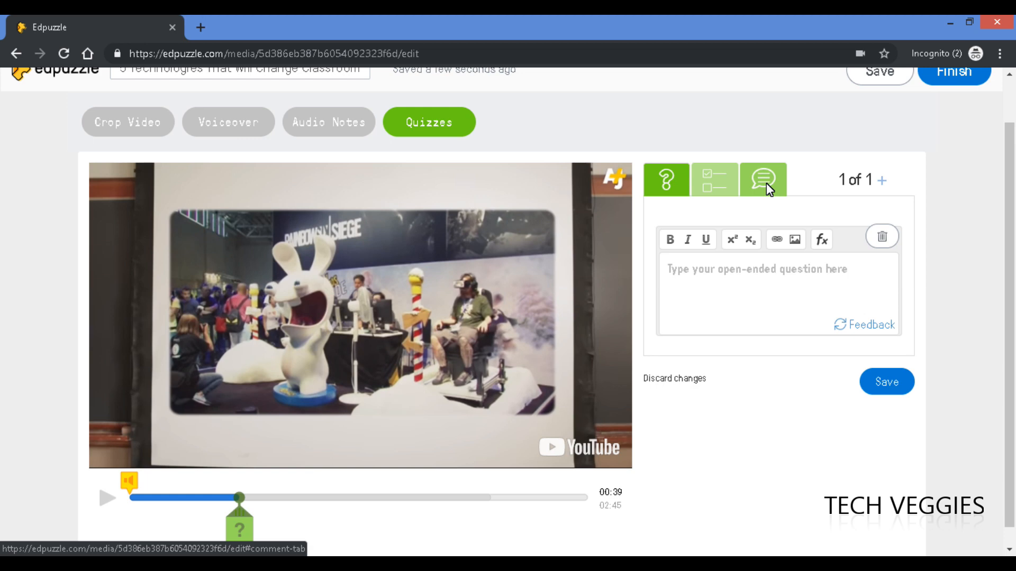
pyautogui.click(715, 176)
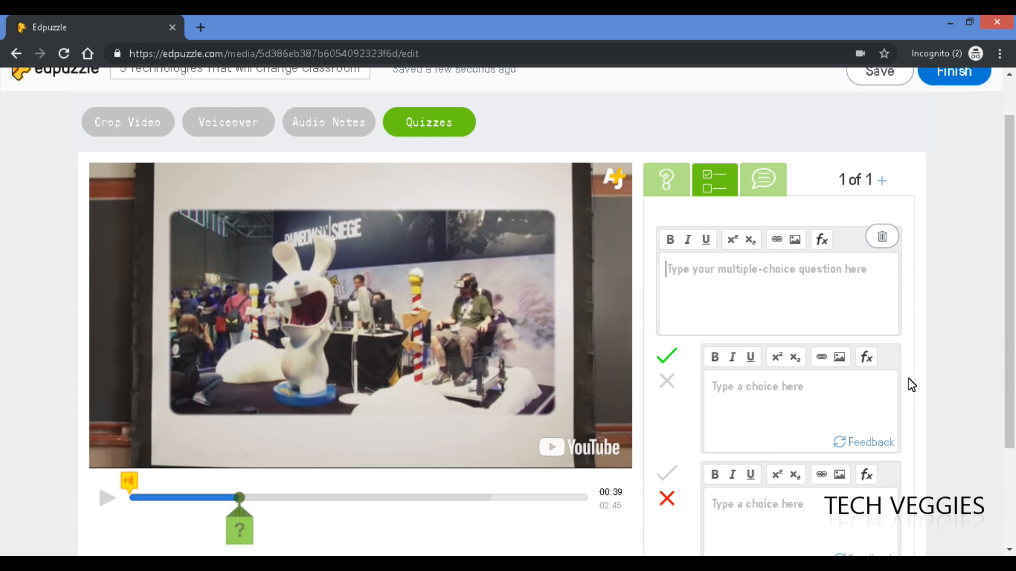
pyautogui.write('What')
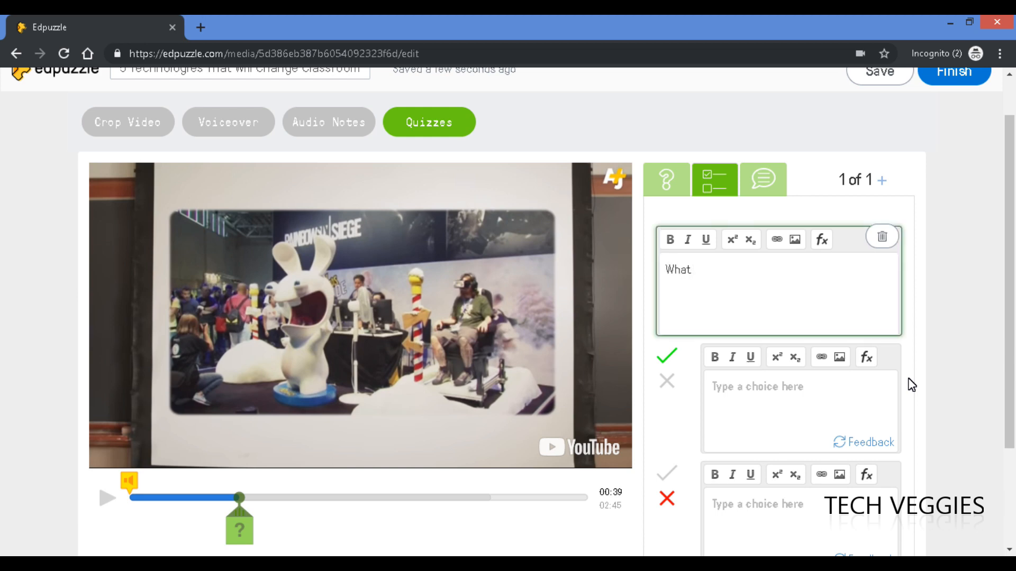
pyautogui.write(' material is used in the')
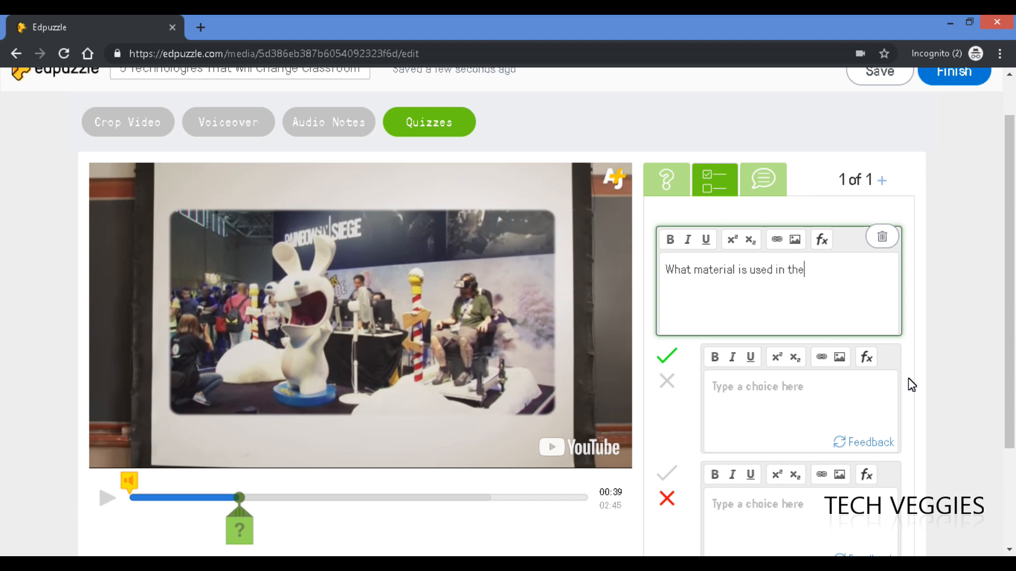
pyautogui.write(' virtual reality headsets')
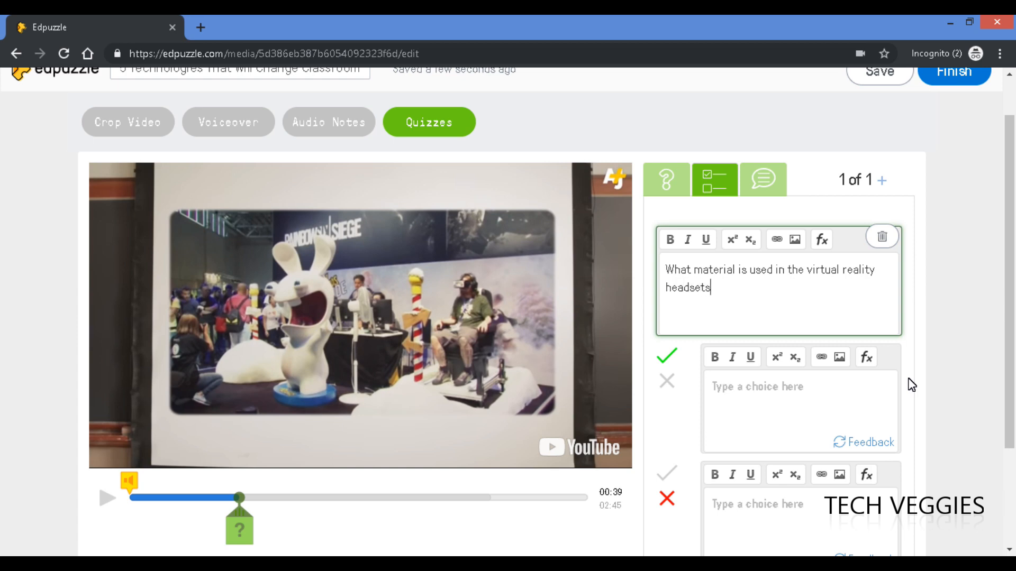
# Enter "Rubber" as the question's first answer choice
pyautogui.click(803, 416)
pyautogui.write('Rubber')
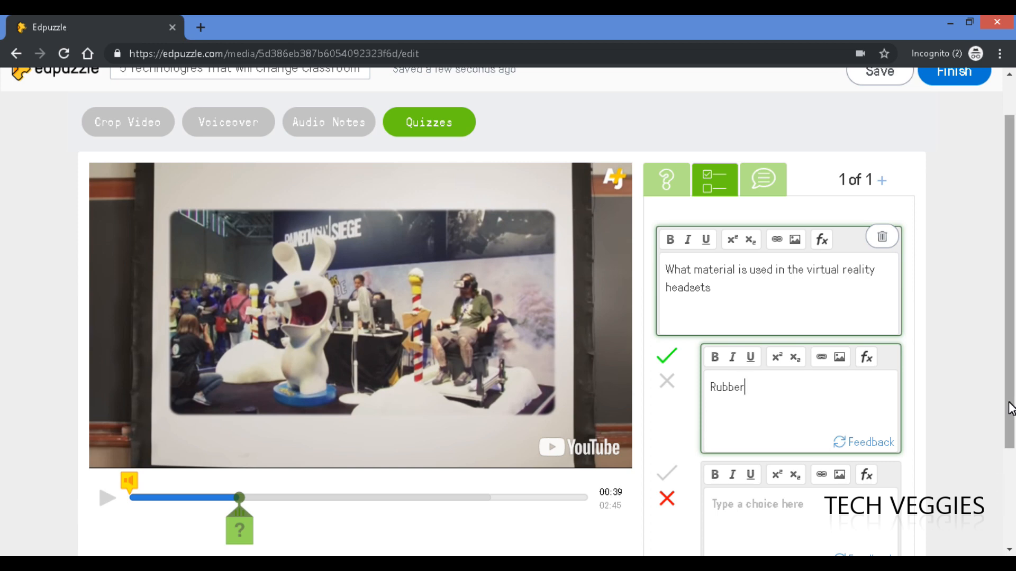
pyautogui.moveTo(1007, 405); pyautogui.dragTo(1008, 454)
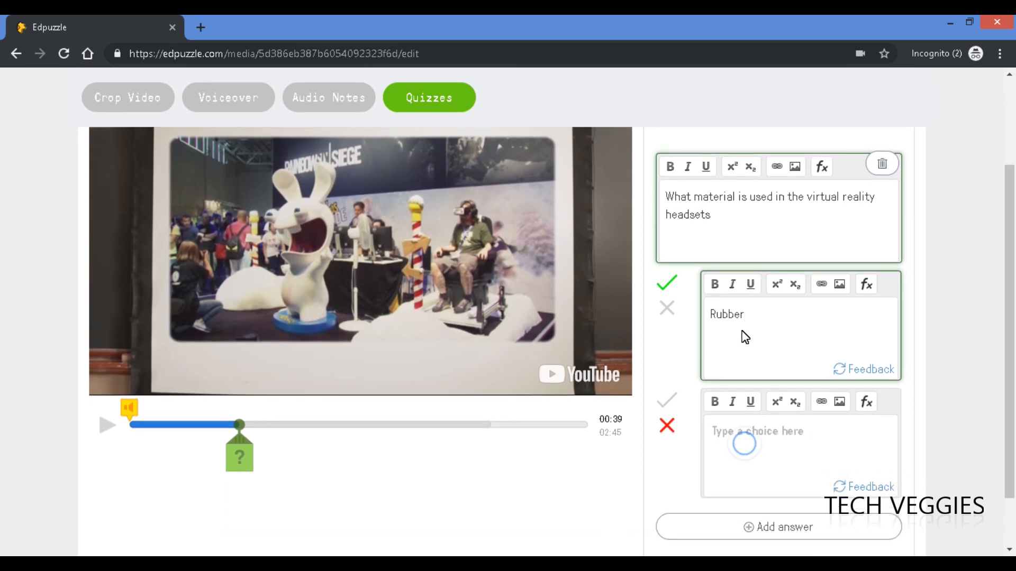
# Replace the first answer choice with "Cardboard" and leave it marked as the correct answer
pyautogui.doubleClick(725, 320)
pyautogui.press('BackSpace')
pyautogui.write('Car')
pyautogui.click(669, 307)
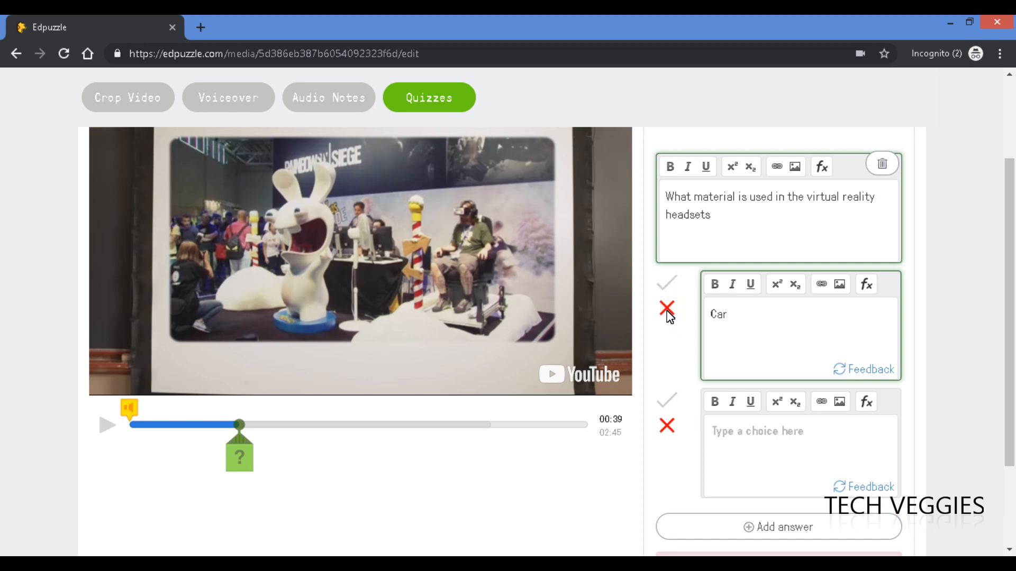
pyautogui.click(667, 286)
pyautogui.click(739, 322)
pyautogui.write('dboard')
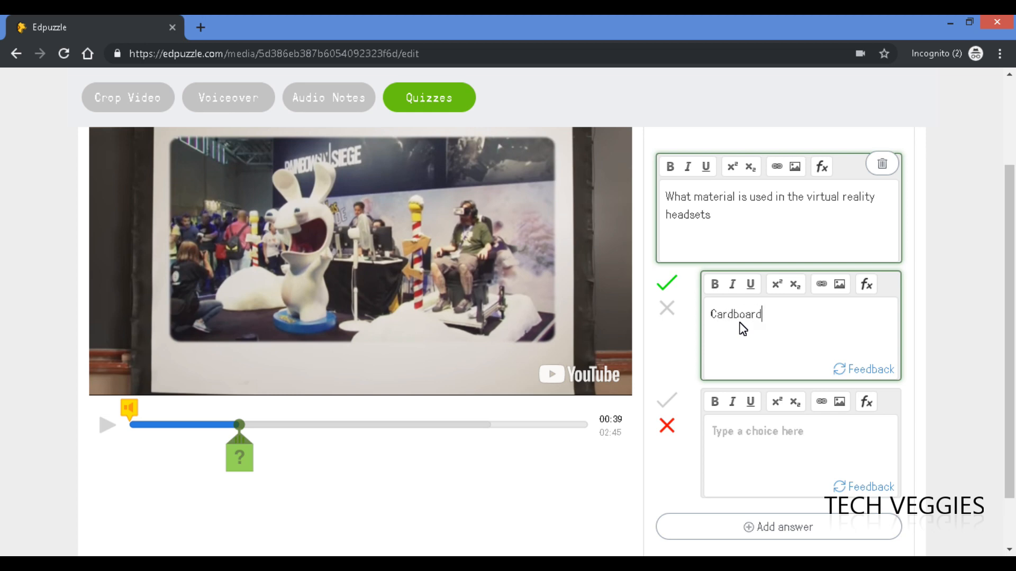
# Enter "Rubber" and "Leaf" as the question's incorrect answer choices and save the question
pyautogui.click(741, 451)
pyautogui.write('Rubber')
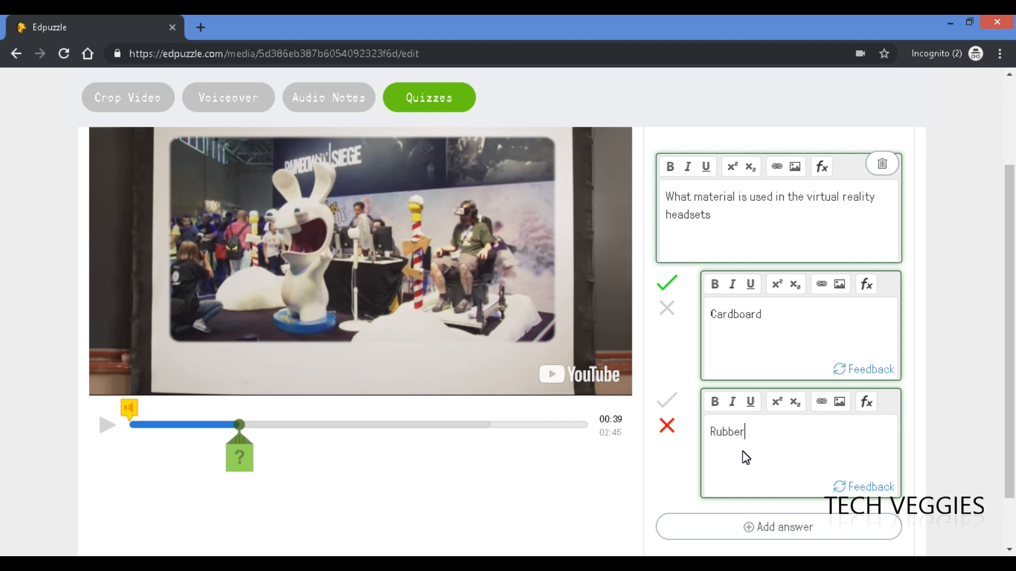
pyautogui.moveTo(1010, 427); pyautogui.dragTo(1008, 436)
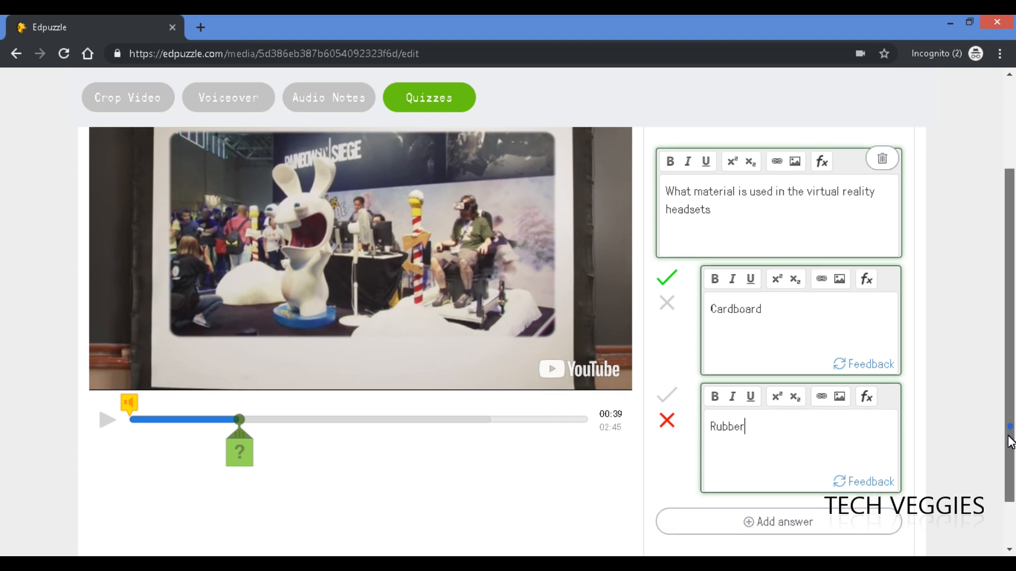
pyautogui.scroll(-1, 1010, 442)
pyautogui.click(753, 467)
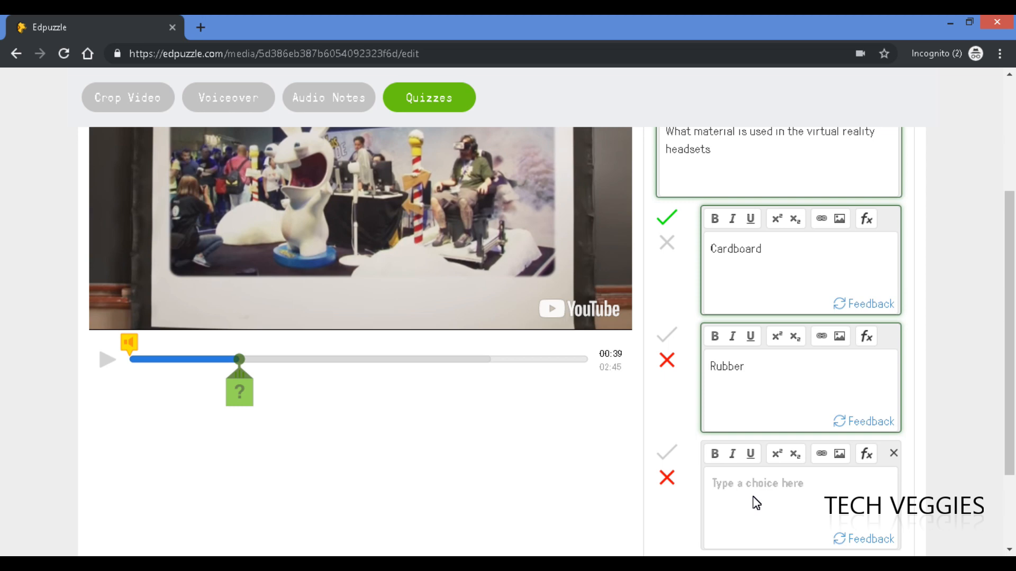
pyautogui.write('Leaf')
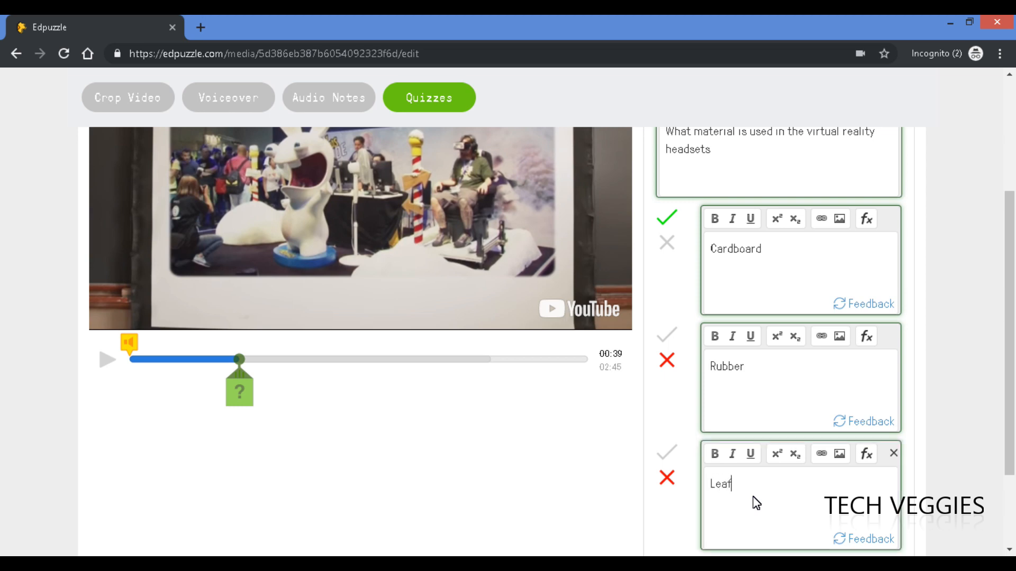
pyautogui.moveTo(1010, 326); pyautogui.dragTo(1013, 396)
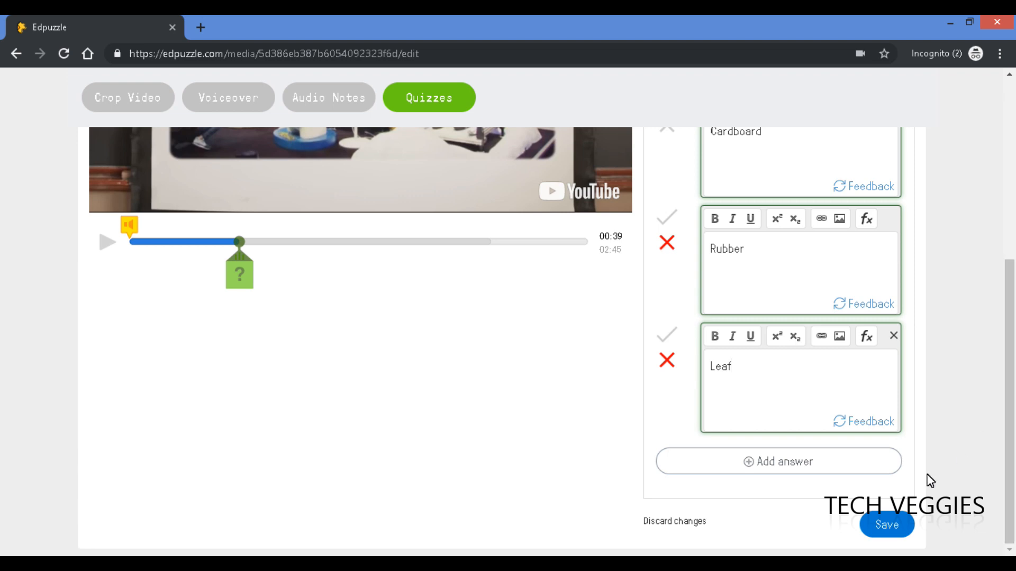
pyautogui.click(897, 525)
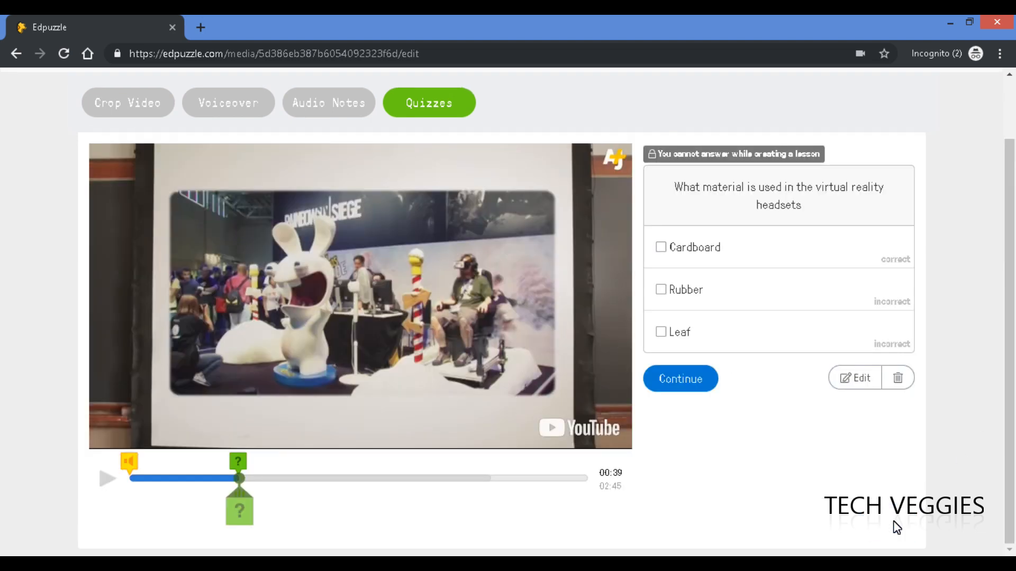
pyautogui.scroll(2, 862, 286)
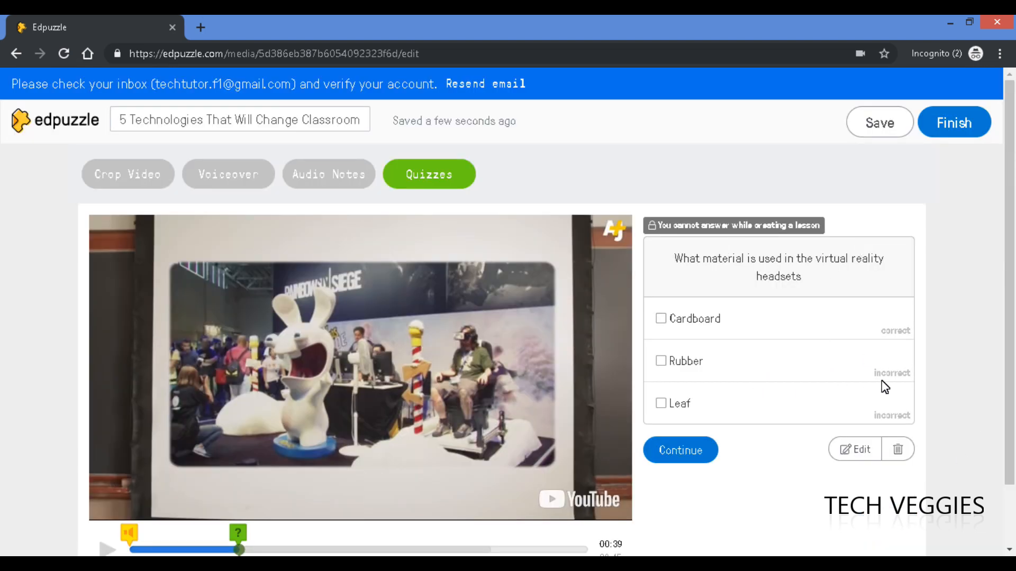
# Edit the saved question so "Rubber" is marked correct and the "Cardboard" answer choice is removed
pyautogui.click(858, 450)
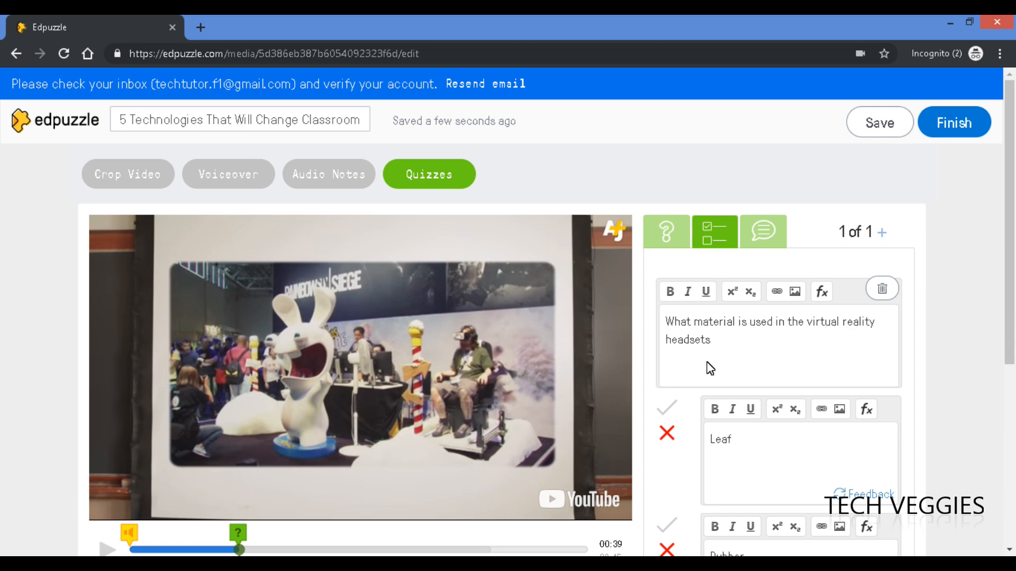
pyautogui.moveTo(1009, 370); pyautogui.dragTo(1009, 487)
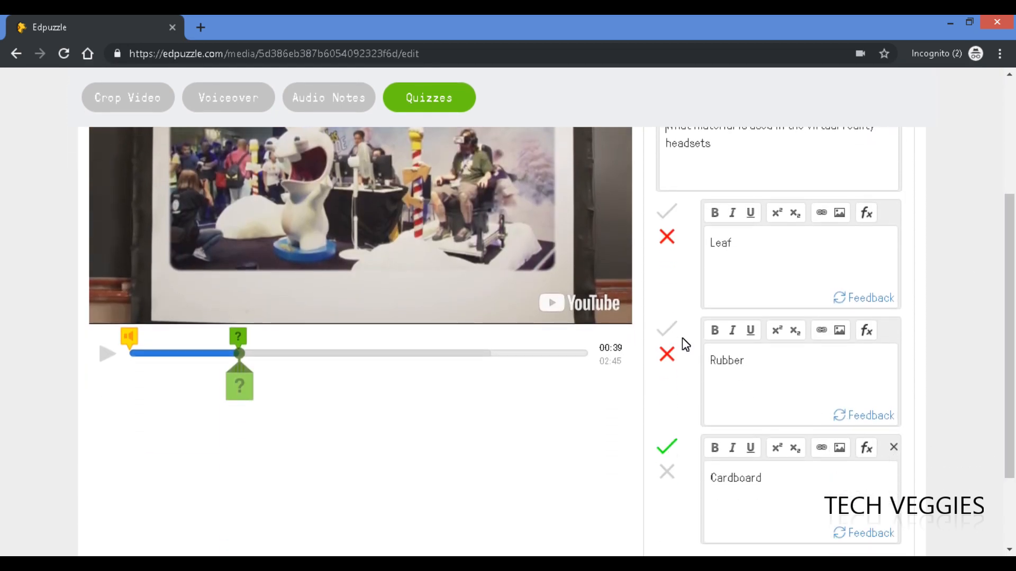
pyautogui.click(669, 331)
pyautogui.click(894, 448)
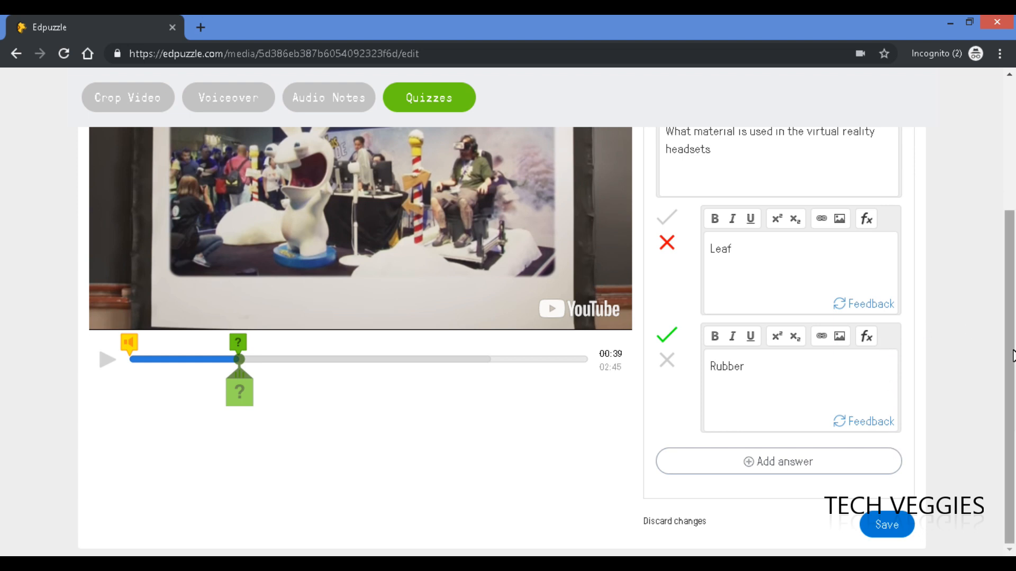
pyautogui.scroll(1, 1011, 344)
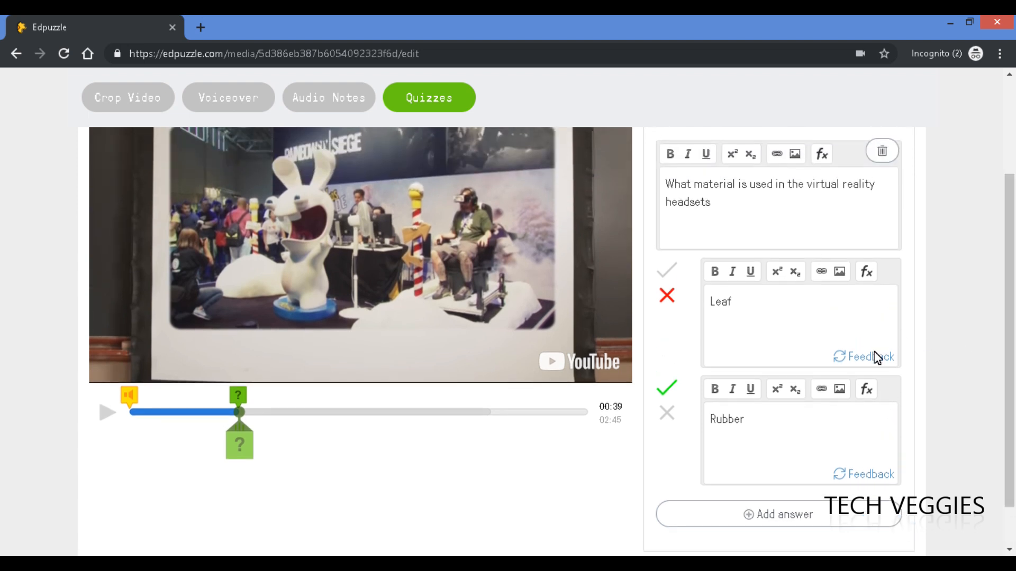
# Replace the text of the "Rubber" answer choice with "Cardboard"
pyautogui.doubleClick(726, 423)
pyautogui.write('Cardboard')
pyautogui.doubleClick(721, 312)
# Reword the question as the statement "Cardboard is used in the virtual reality headsets"
pyautogui.click(681, 189)
pyautogui.doubleClick(737, 190)
pyautogui.moveTo(737, 190); pyautogui.dragTo(654, 189)
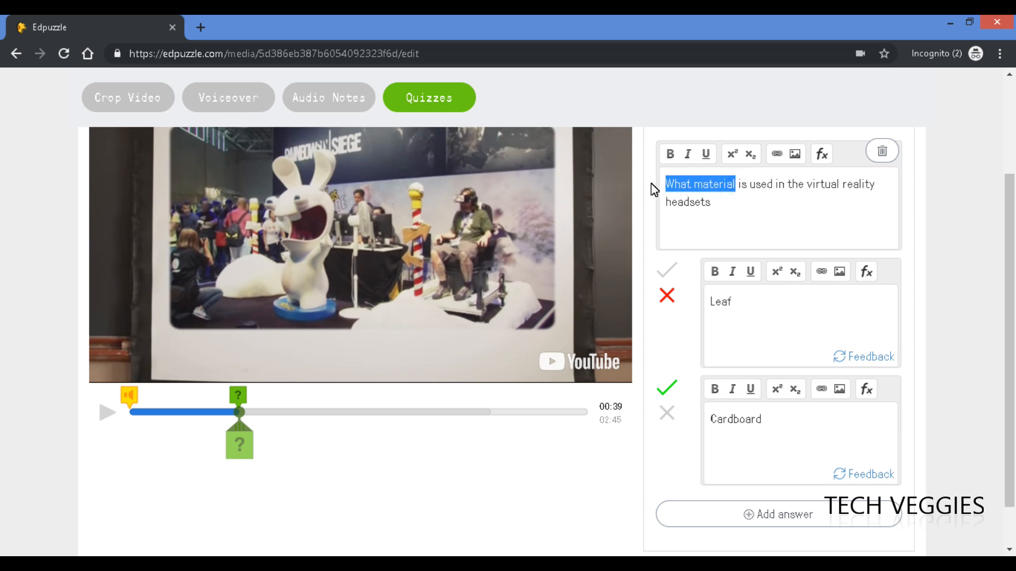
pyautogui.write('Card')
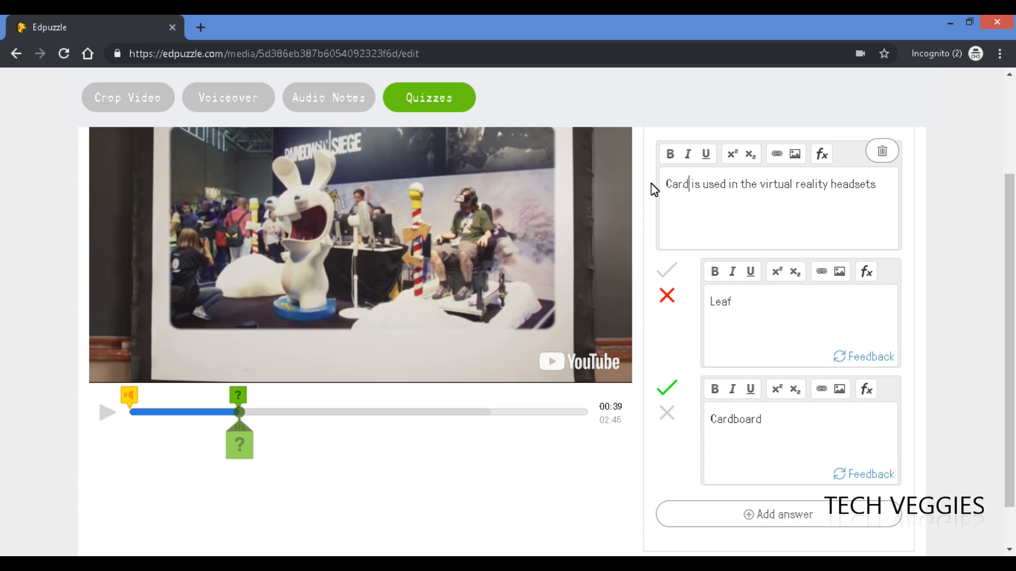
pyautogui.write('board')
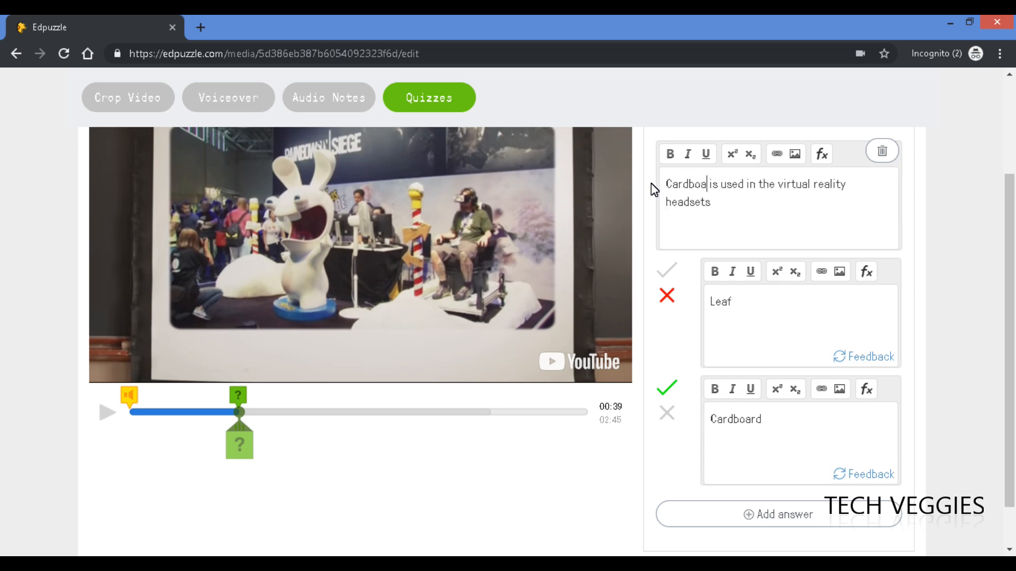
pyautogui.write(' are')
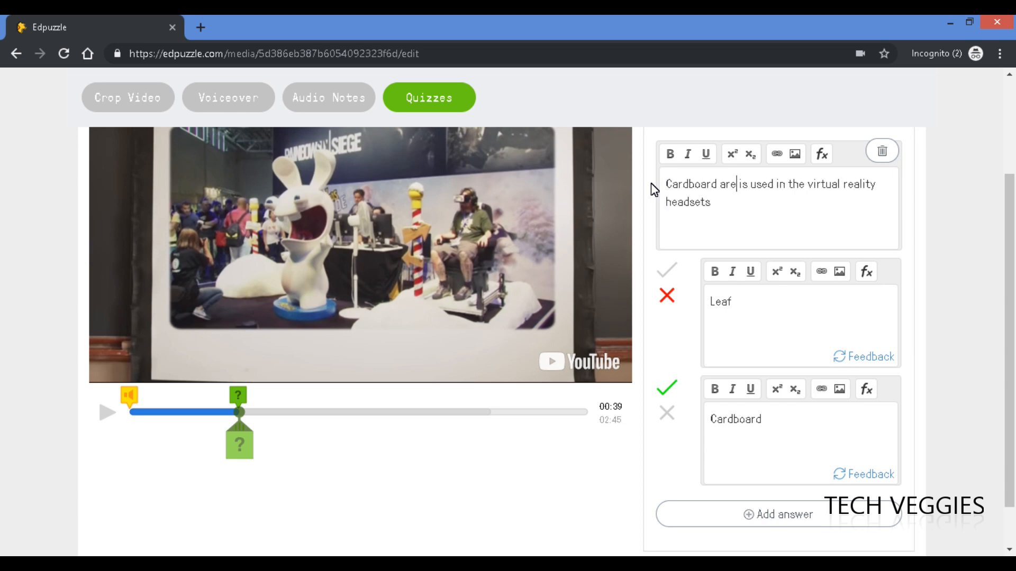
pyautogui.press('Delete')
pyautogui.press('Delete')
pyautogui.press('Delete')
pyautogui.press('BackSpace')
pyautogui.press('BackSpace')
pyautogui.press('BackSpace')
pyautogui.write('is')
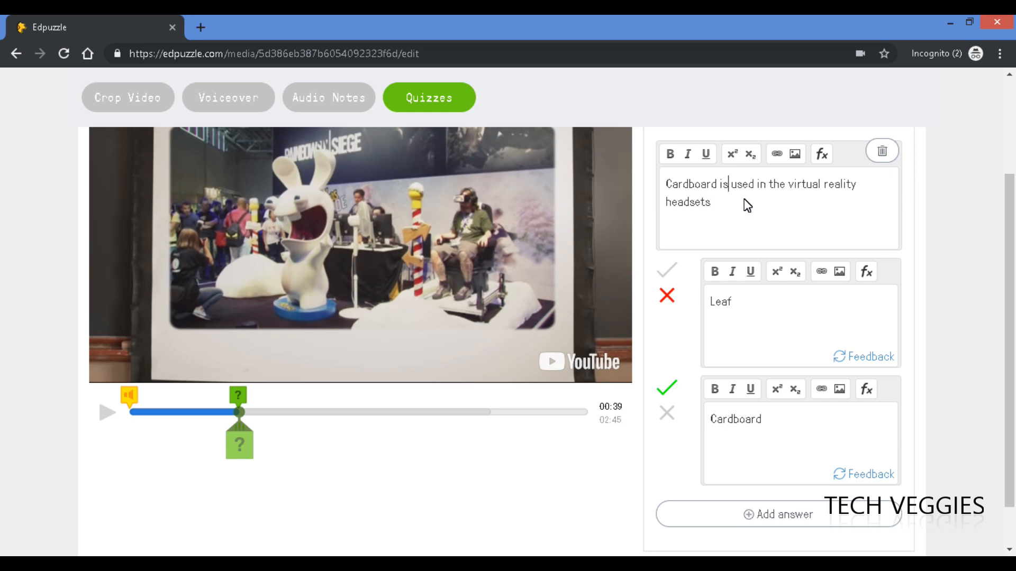
pyautogui.click(728, 205)
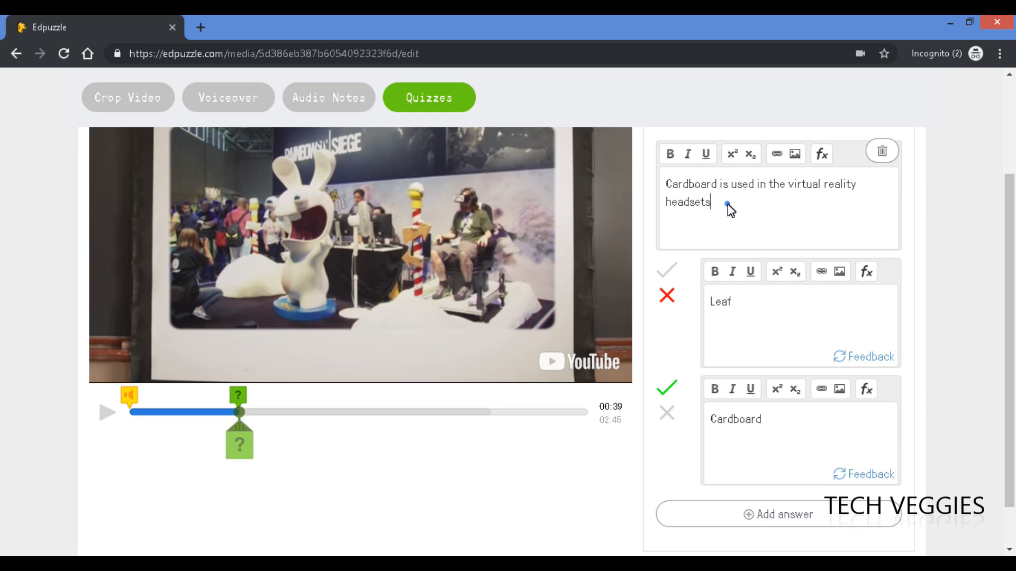
# Change the incorrect answer choice to "False" and the correct one to "True", and save the question
pyautogui.doubleClick(725, 303)
pyautogui.write('False')
pyautogui.doubleClick(738, 420)
pyautogui.write('True')
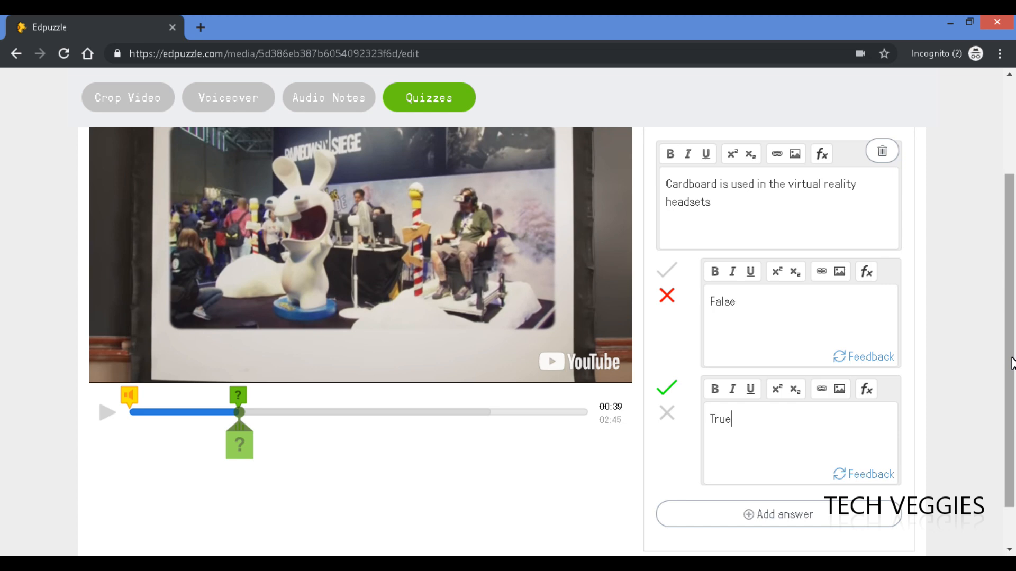
pyautogui.scroll(-1, 1010, 363)
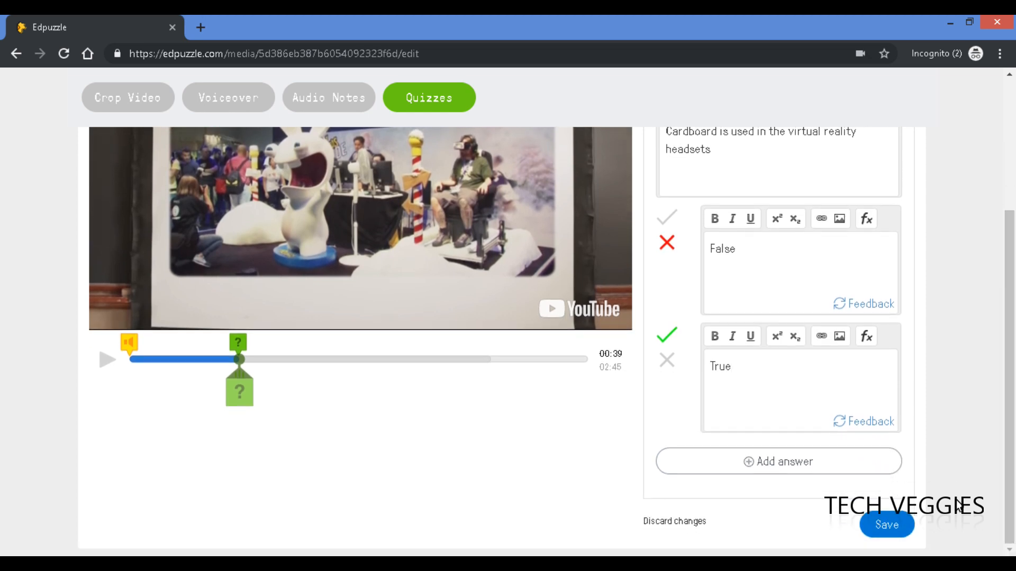
pyautogui.click(886, 525)
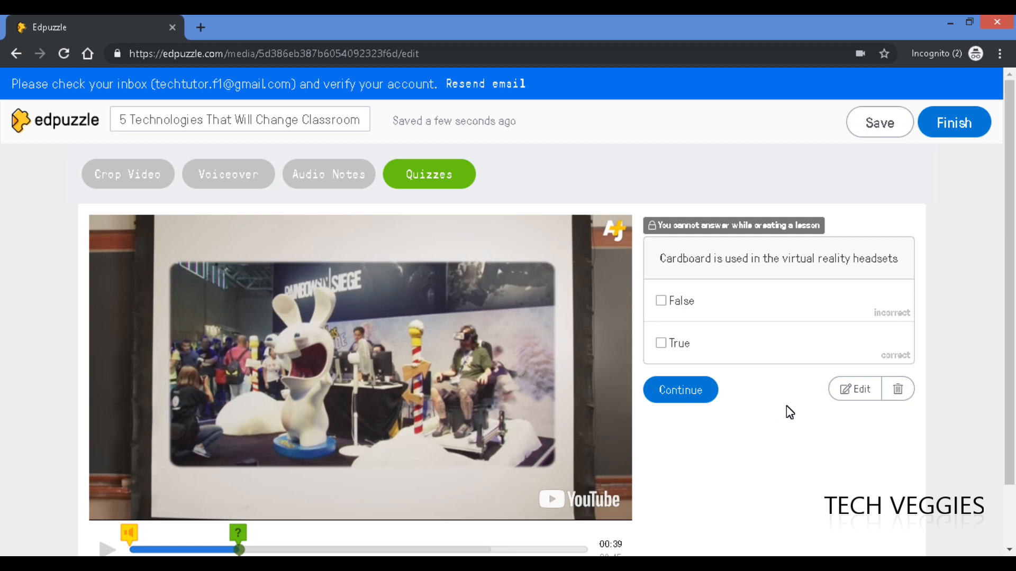
# Continue the video past the question to 01:10 and switch to editing quizzes there
pyautogui.scroll(-2, 1011, 320)
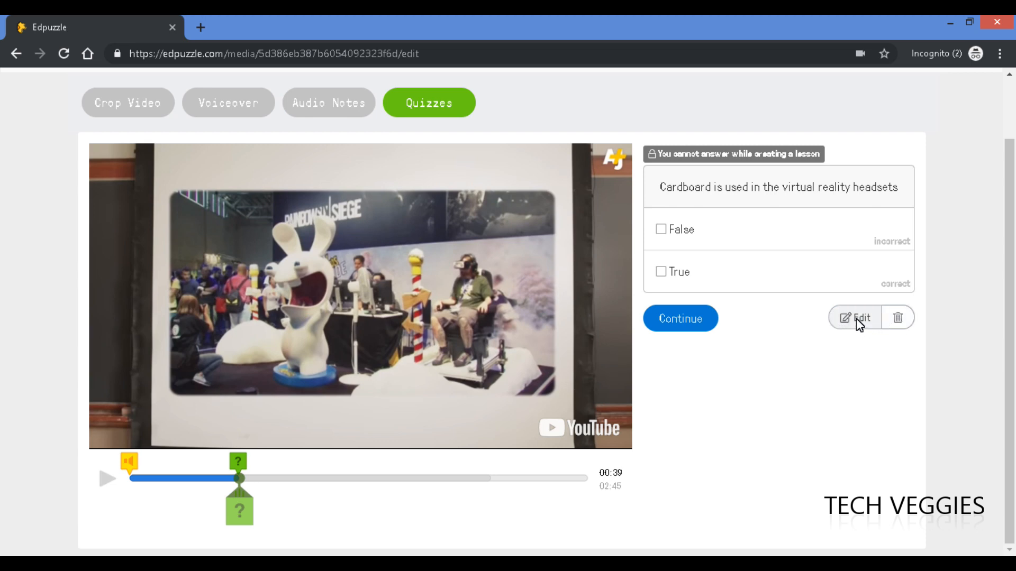
pyautogui.click(681, 317)
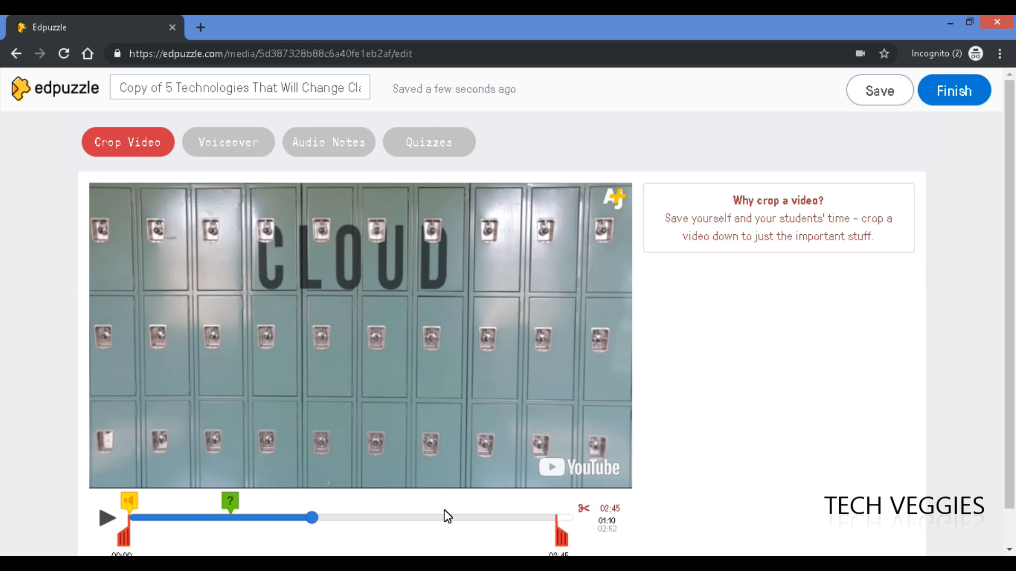
pyautogui.moveTo(1012, 426); pyautogui.dragTo(1011, 457)
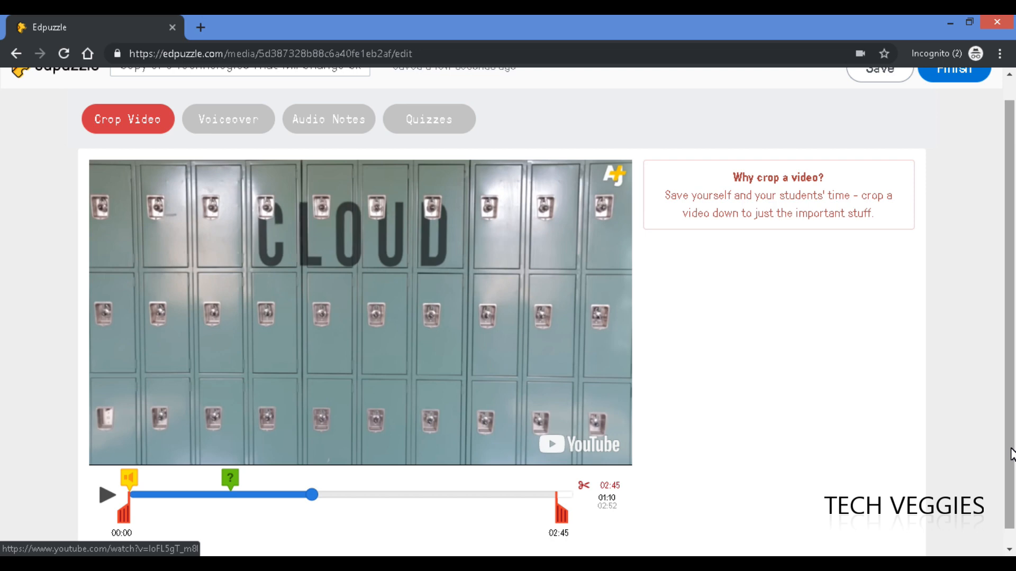
pyautogui.click(432, 122)
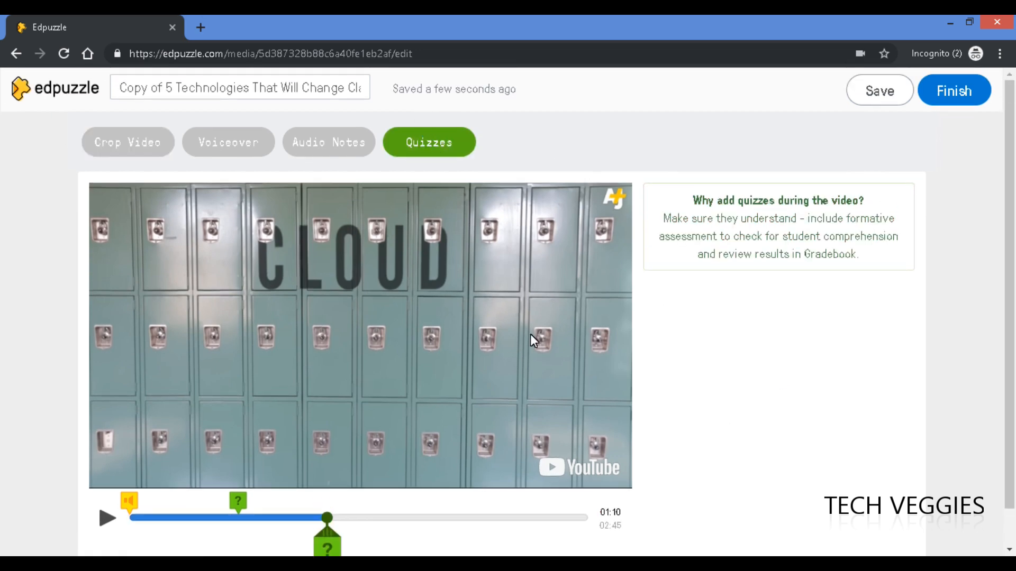
pyautogui.moveTo(1013, 357); pyautogui.dragTo(1012, 414)
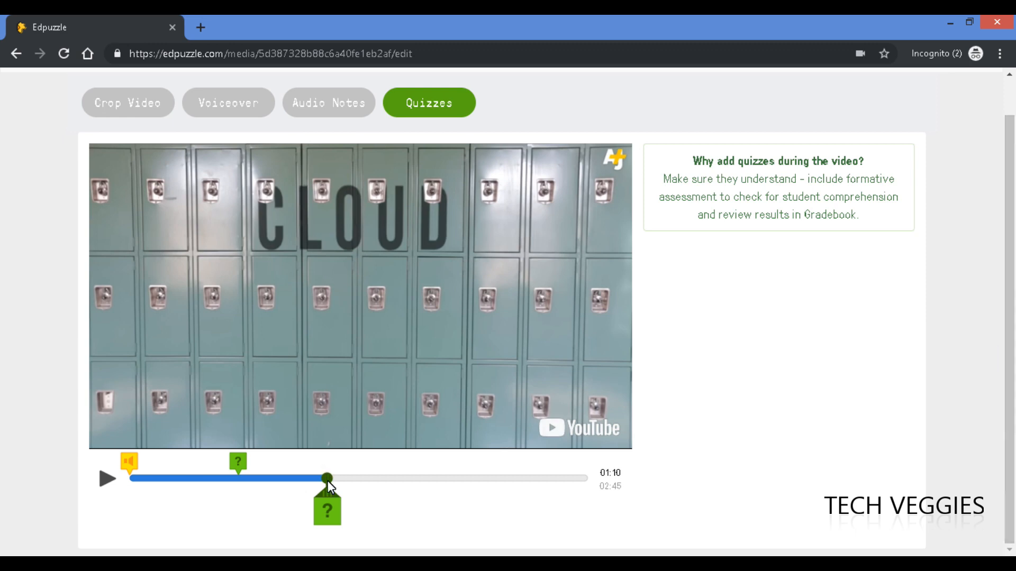
# Add an open-ended question at 01:10 reading "What are students using 3D Printers for?" and save it
pyautogui.click(326, 512)
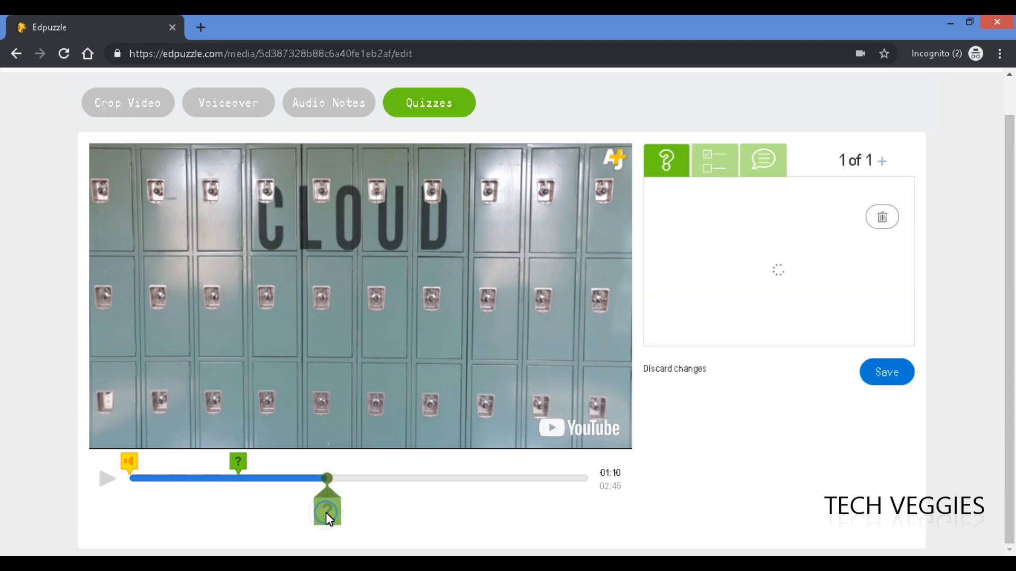
pyautogui.click(701, 278)
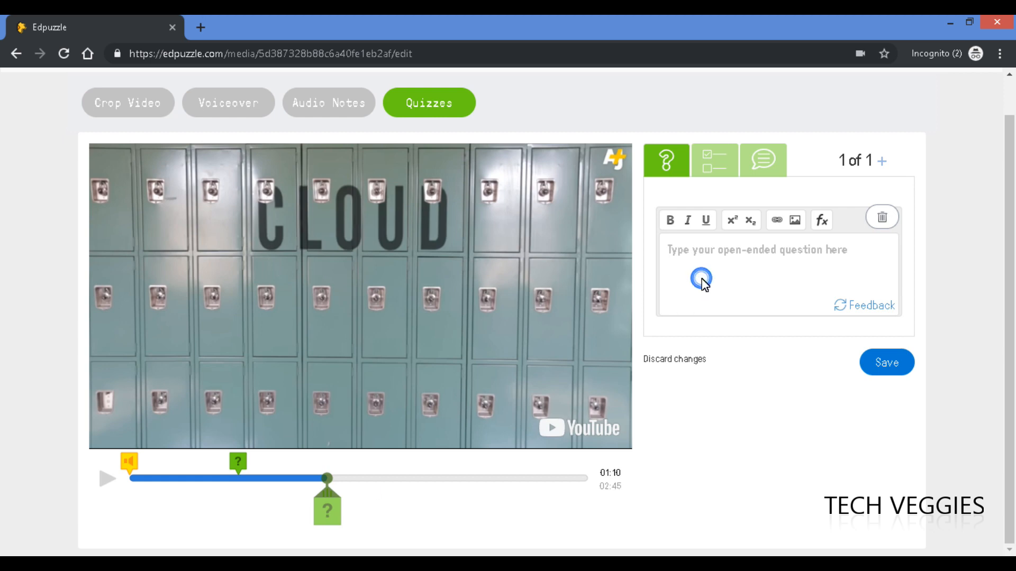
pyautogui.write('What ')
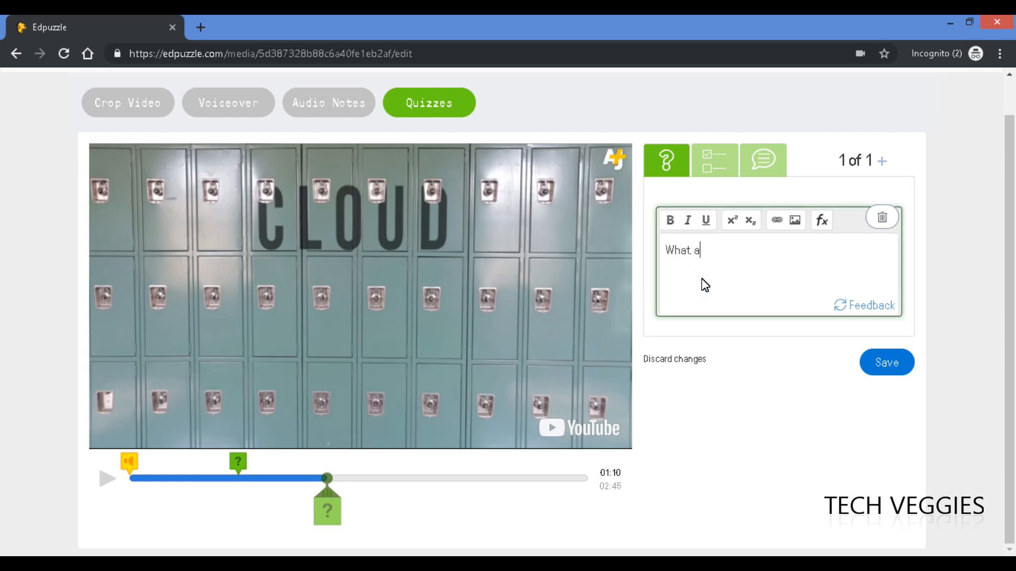
pyautogui.write('are students using 3D Printers for?')
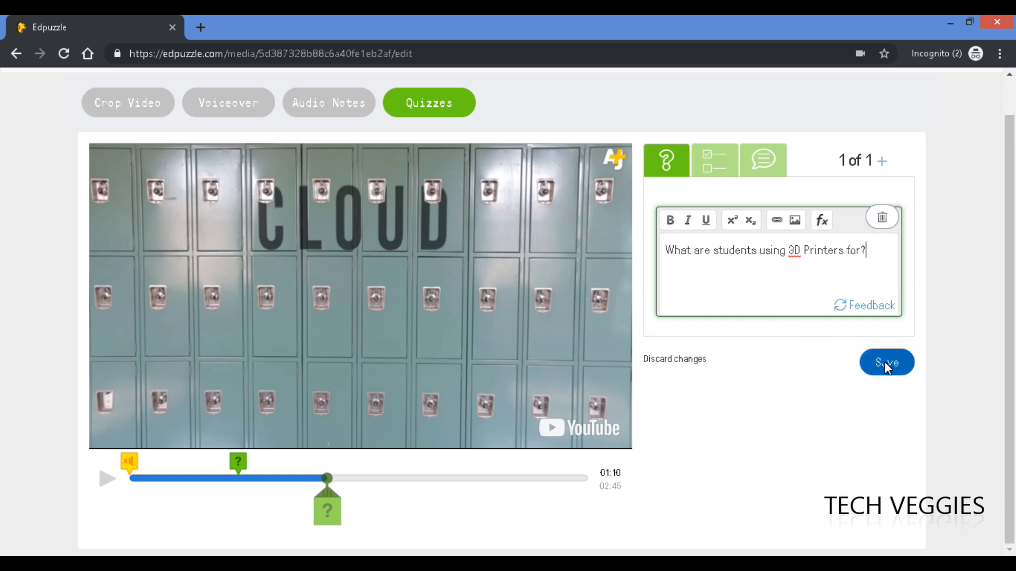
pyautogui.click(884, 362)
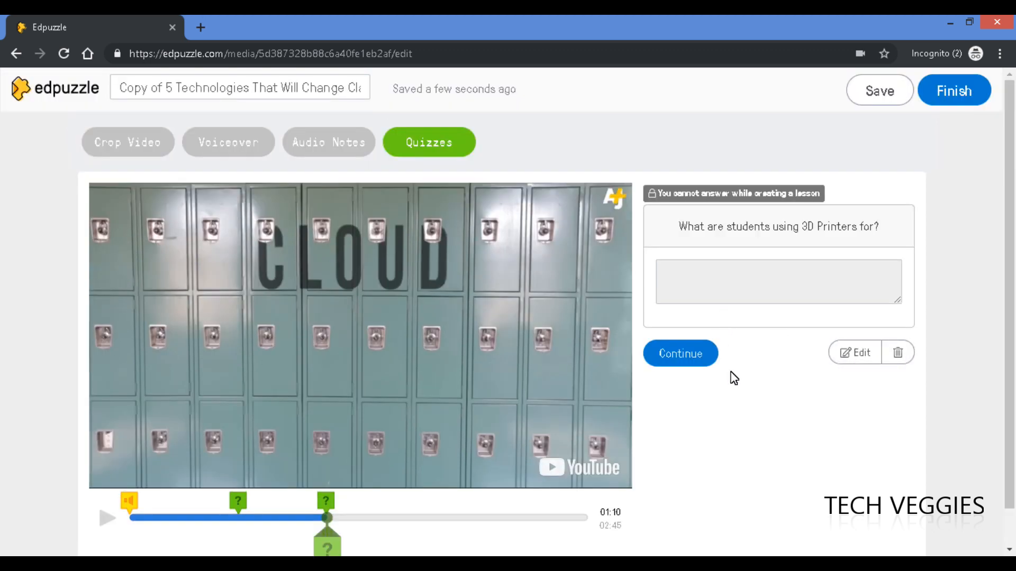
pyautogui.moveTo(1009, 396); pyautogui.dragTo(1014, 439)
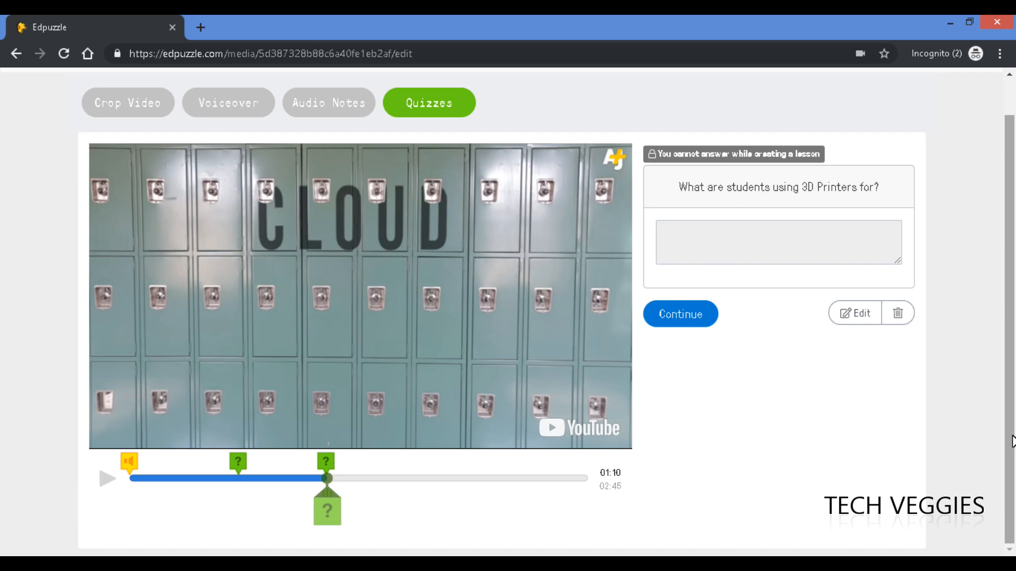
pyautogui.moveTo(1011, 439); pyautogui.dragTo(1013, 404)
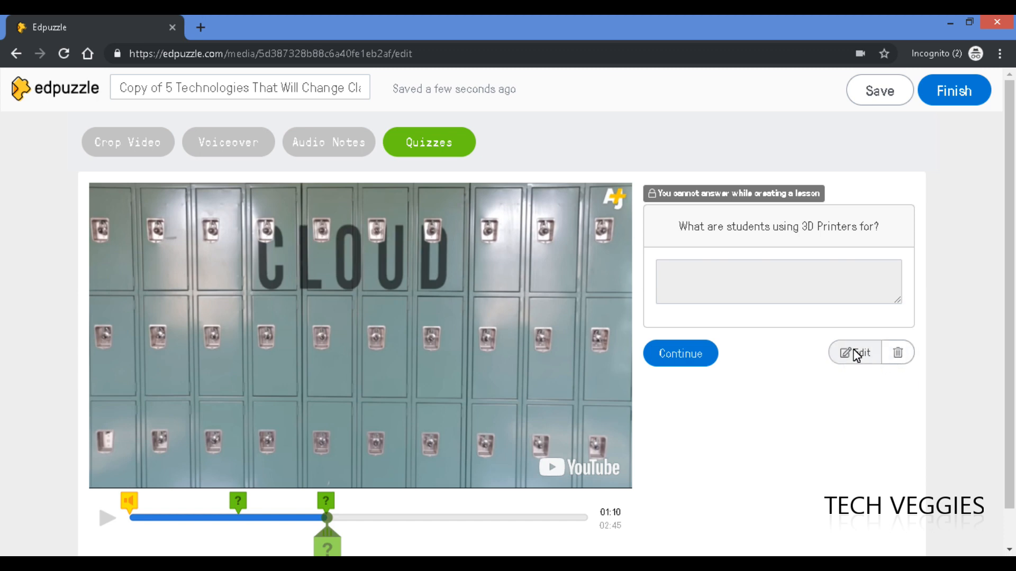
# Save and finish the lesson, and open its public link and embed code options
pyautogui.click(877, 91)
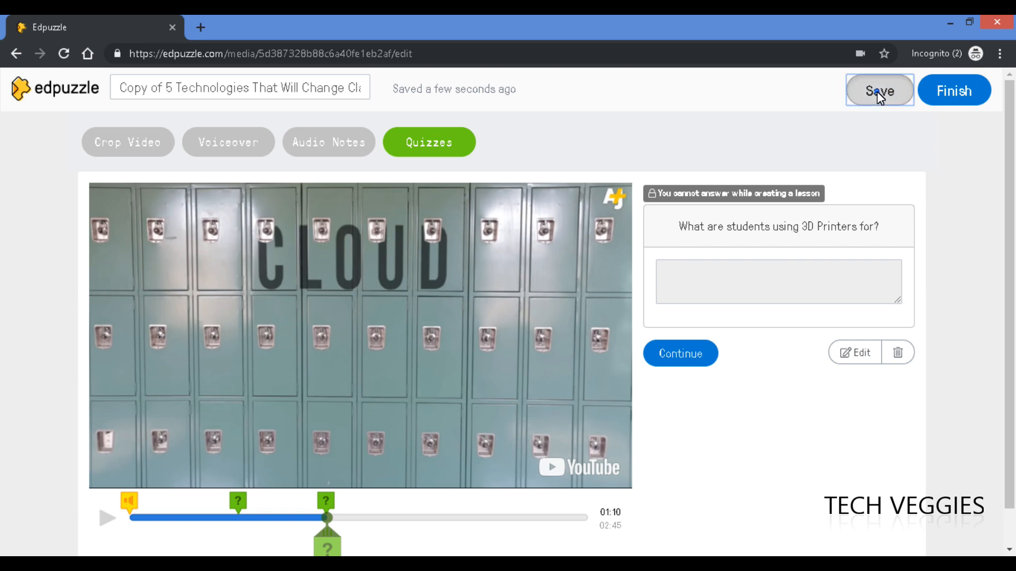
pyautogui.click(957, 91)
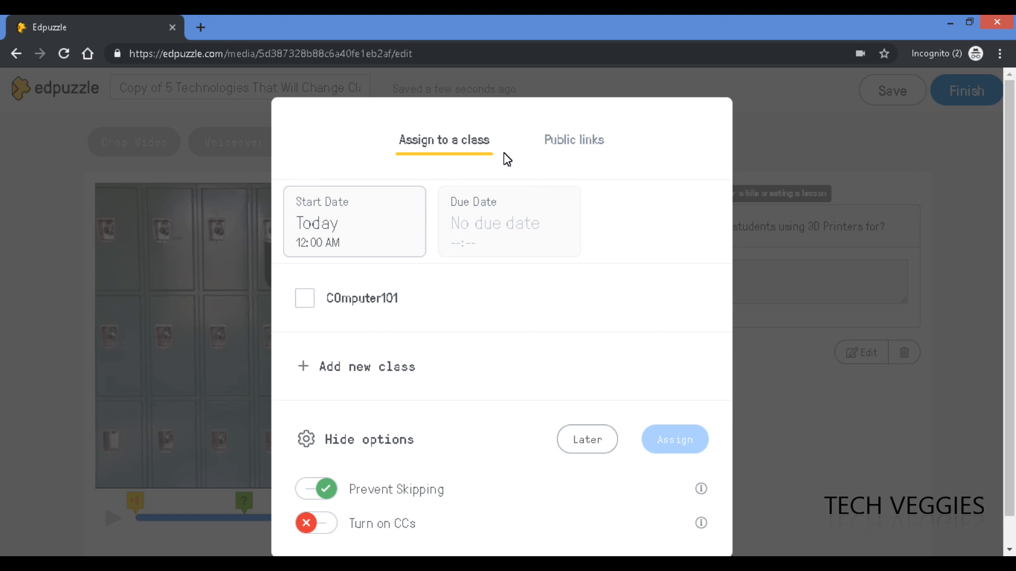
pyautogui.click(581, 143)
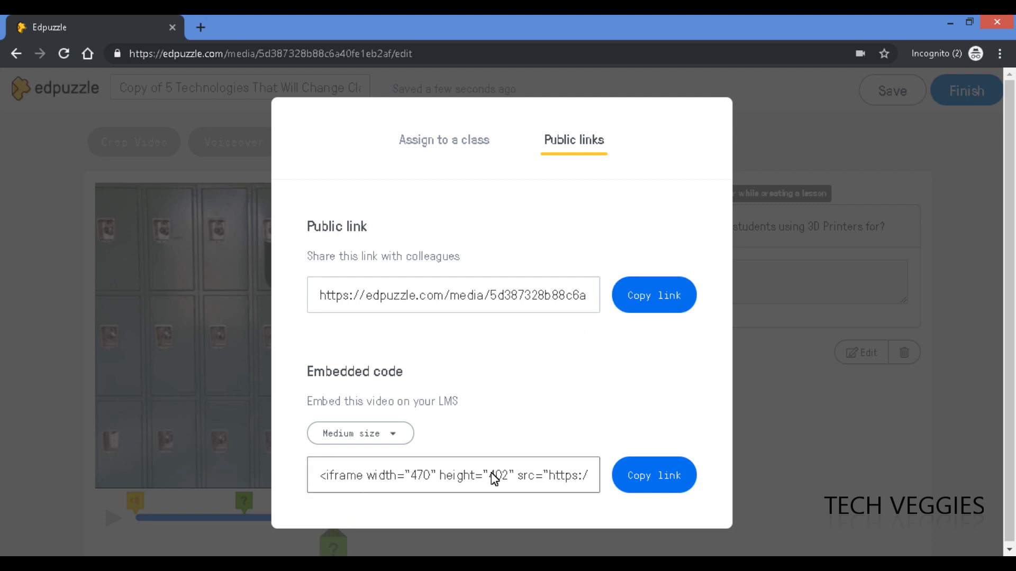
# Check the embed code and the class assignment options, and copy the lesson's public link
pyautogui.moveTo(319, 480); pyautogui.dragTo(540, 482)
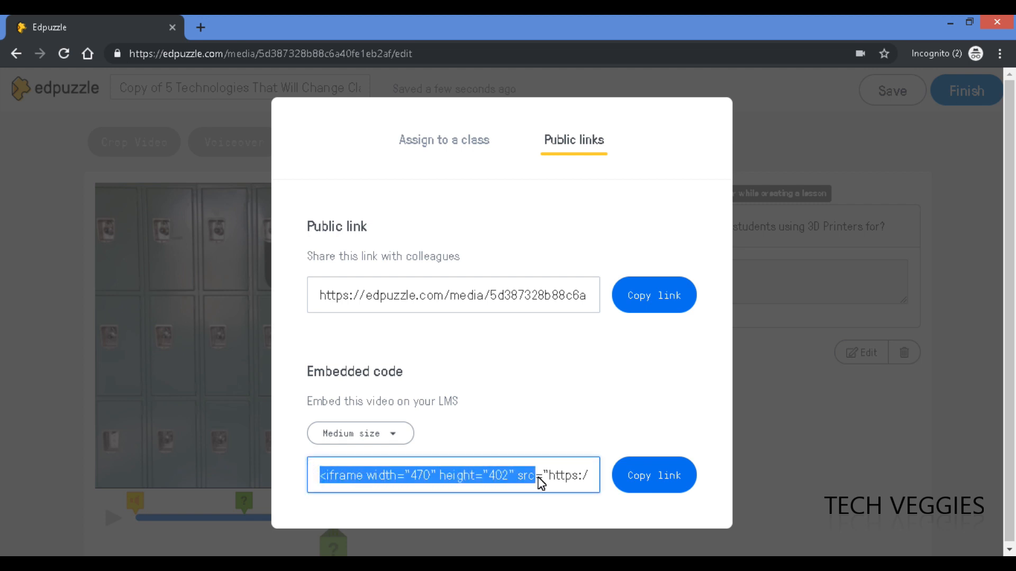
pyautogui.click(519, 393)
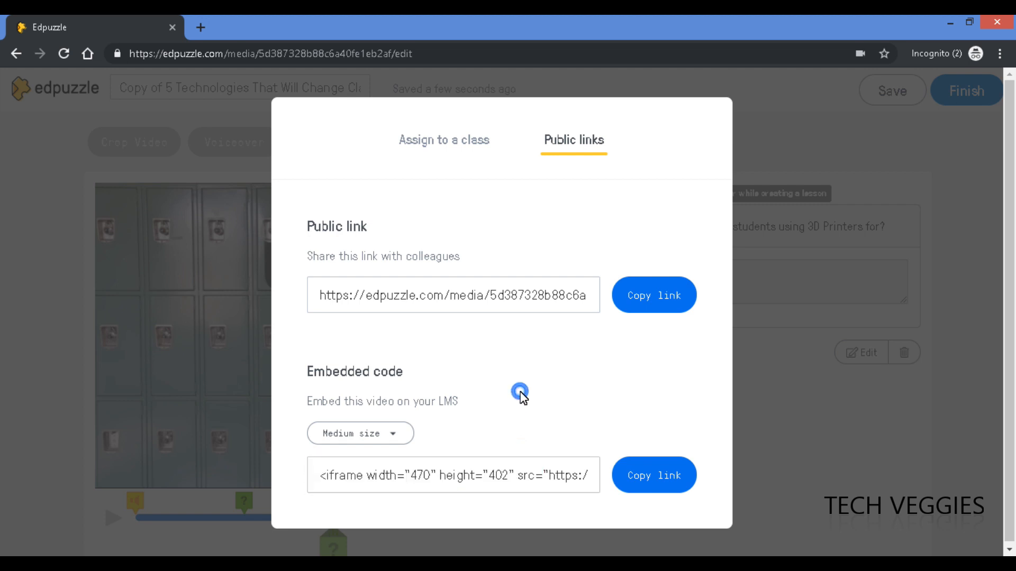
pyautogui.click(458, 146)
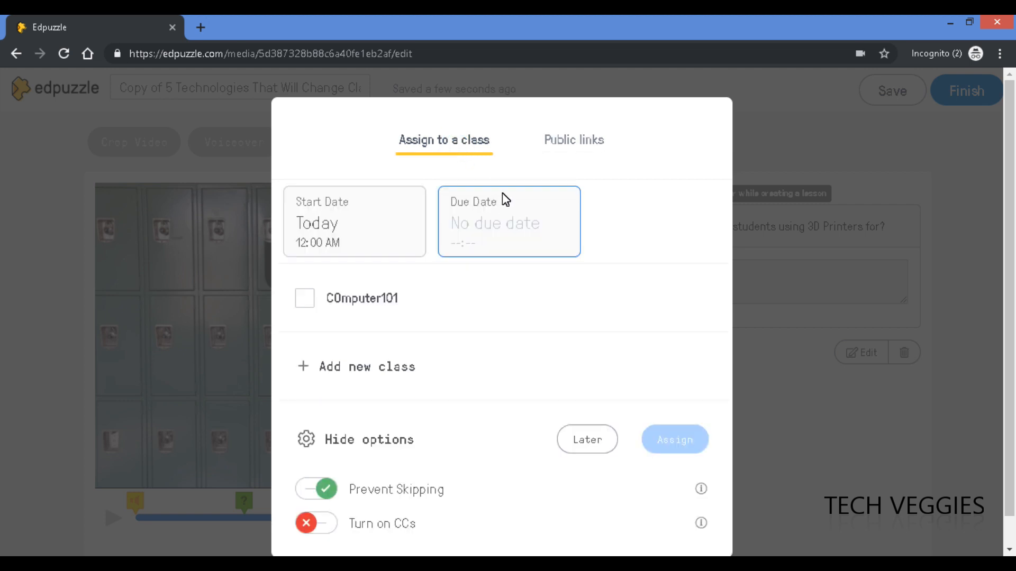
pyautogui.click(560, 140)
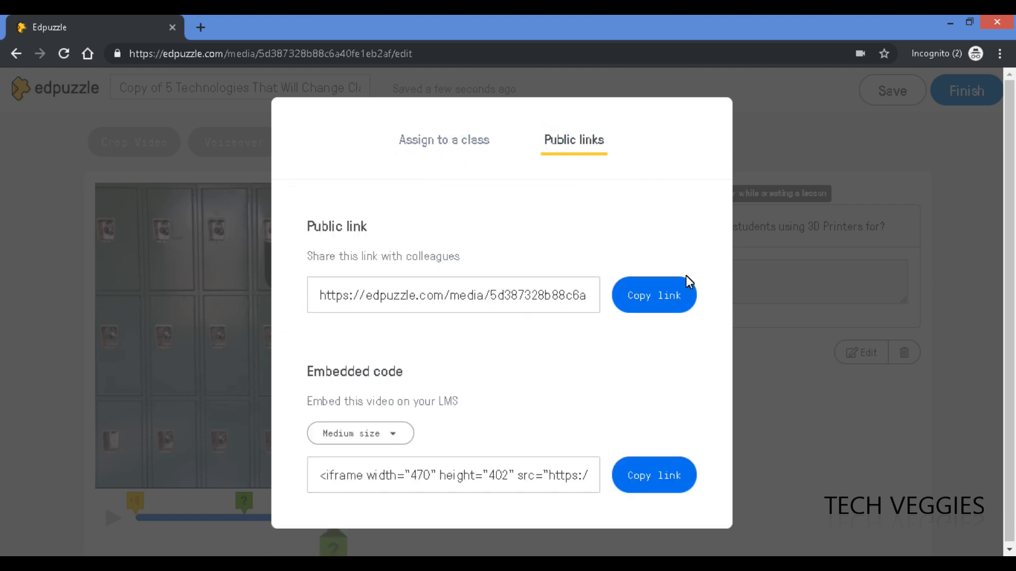
pyautogui.click(668, 297)
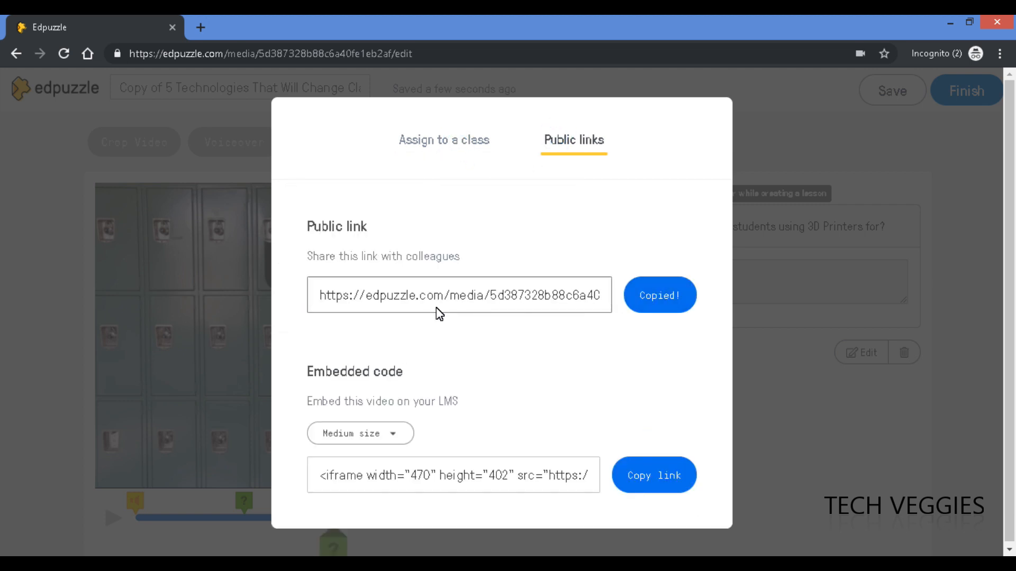
pyautogui.moveTo(310, 294); pyautogui.dragTo(579, 333)
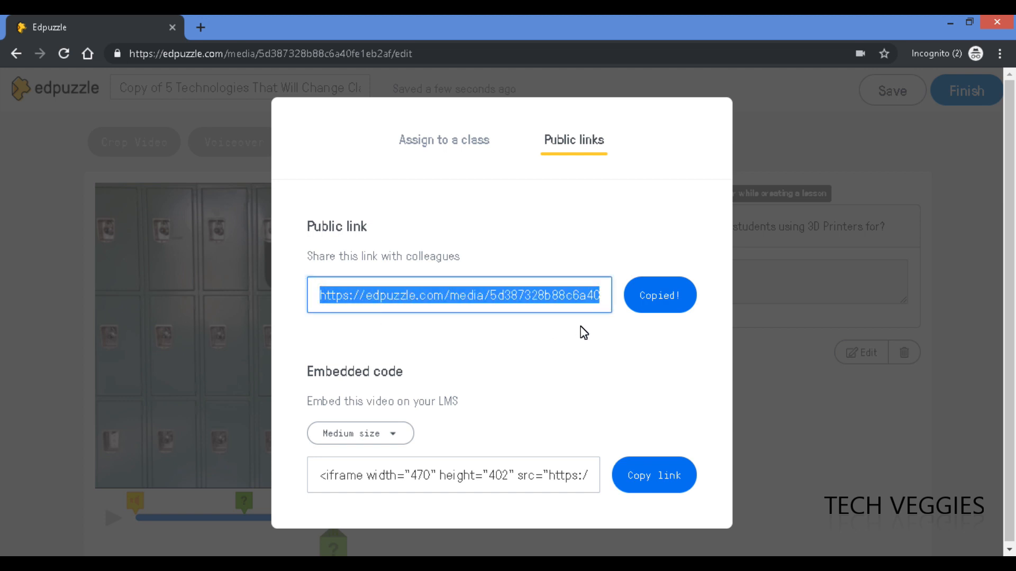
pyautogui.click(545, 364)
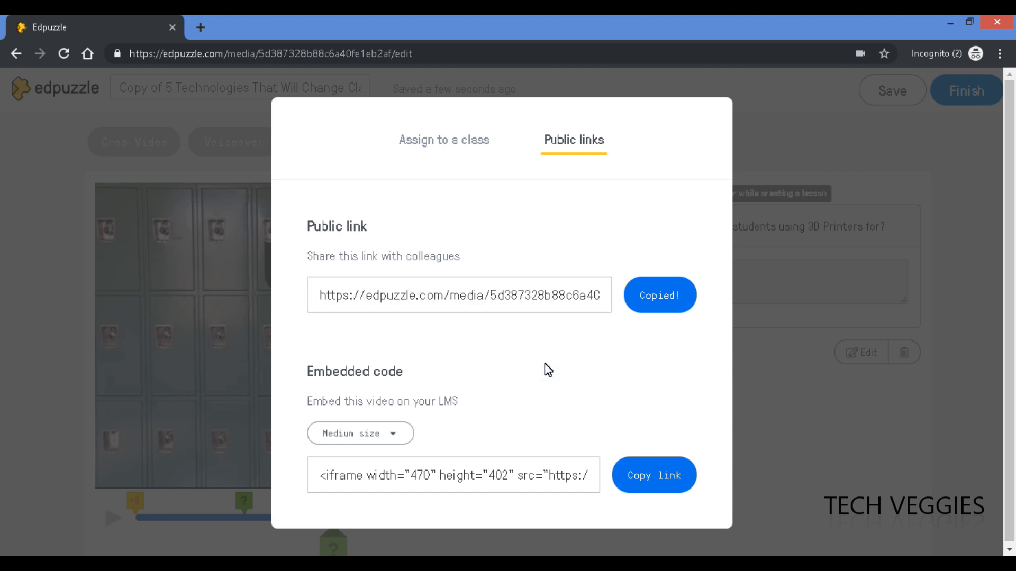
# Select the COmputer101 class and recopy the public link, but postpone assigning the lesson and return to the content library
pyautogui.click(442, 140)
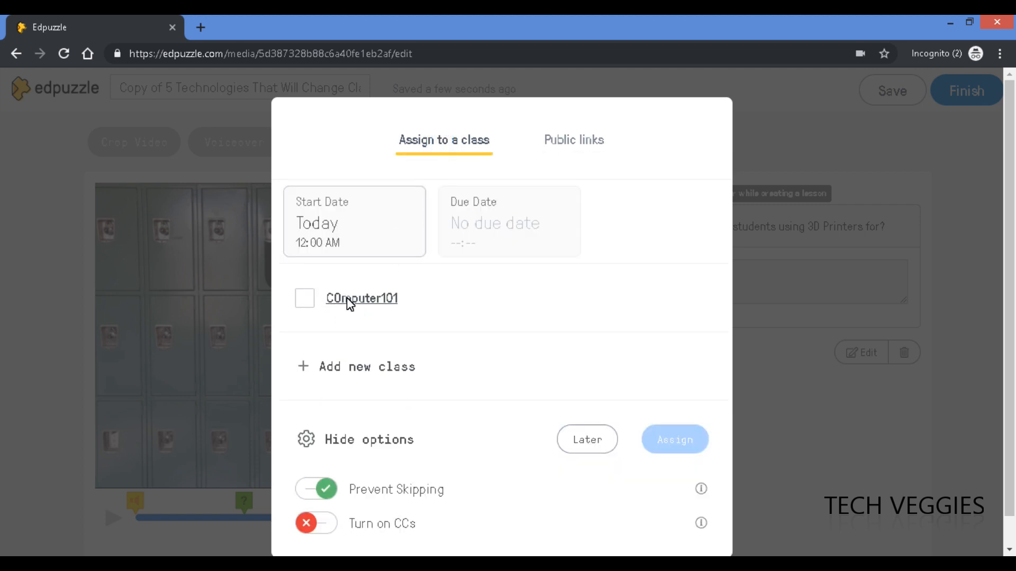
pyautogui.click(304, 299)
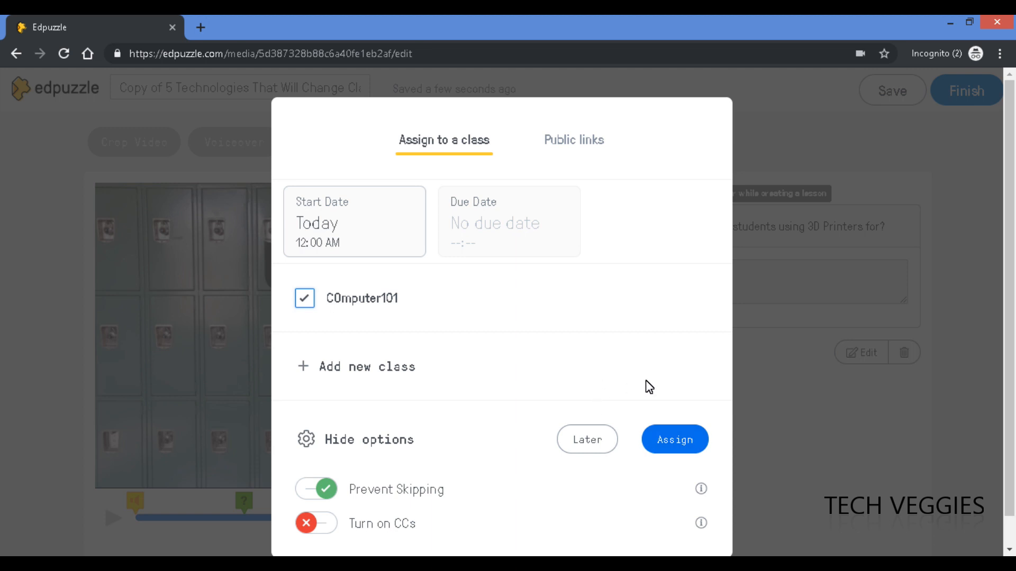
pyautogui.click(576, 143)
pyautogui.click(658, 294)
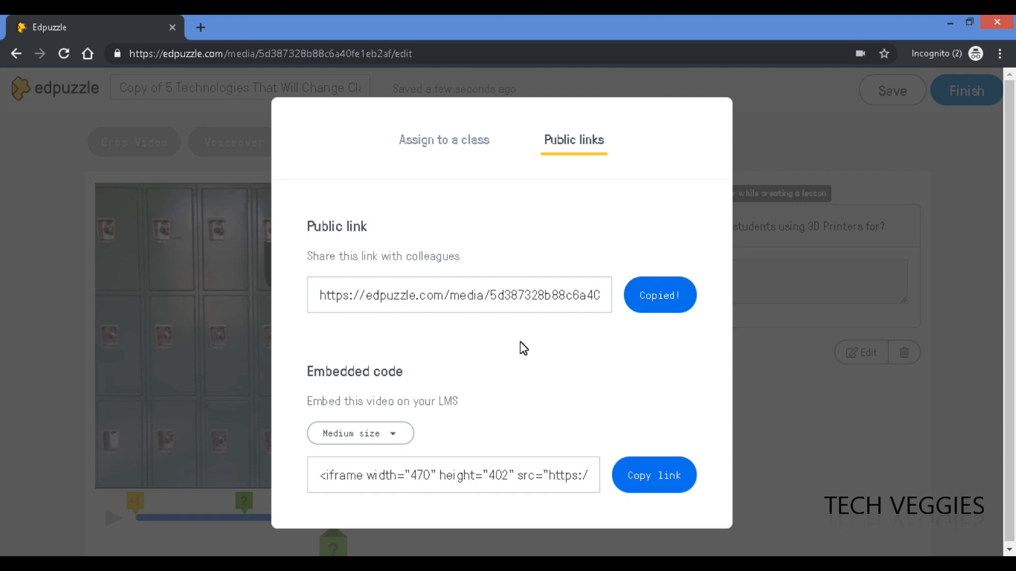
pyautogui.click(450, 140)
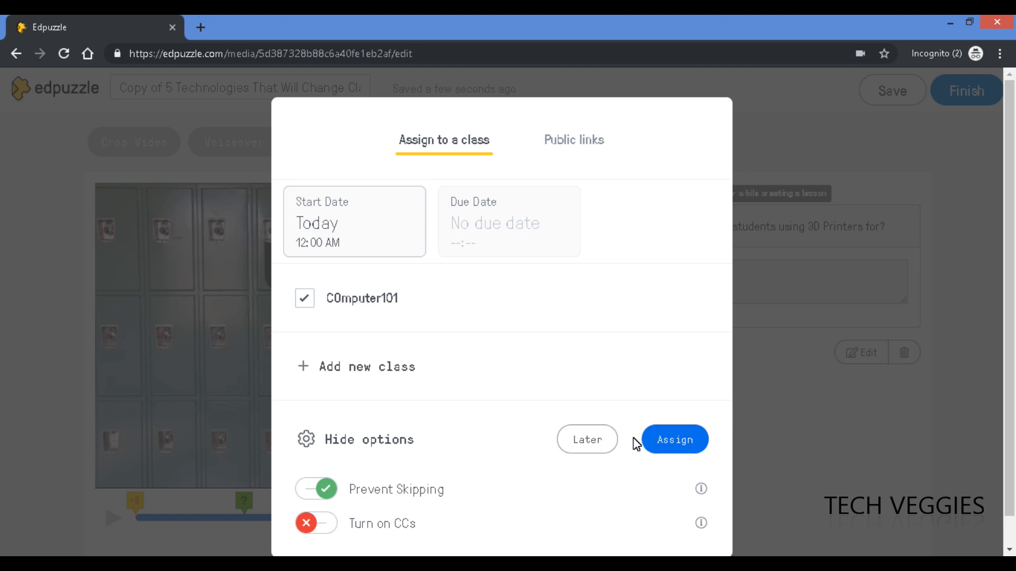
pyautogui.click(592, 441)
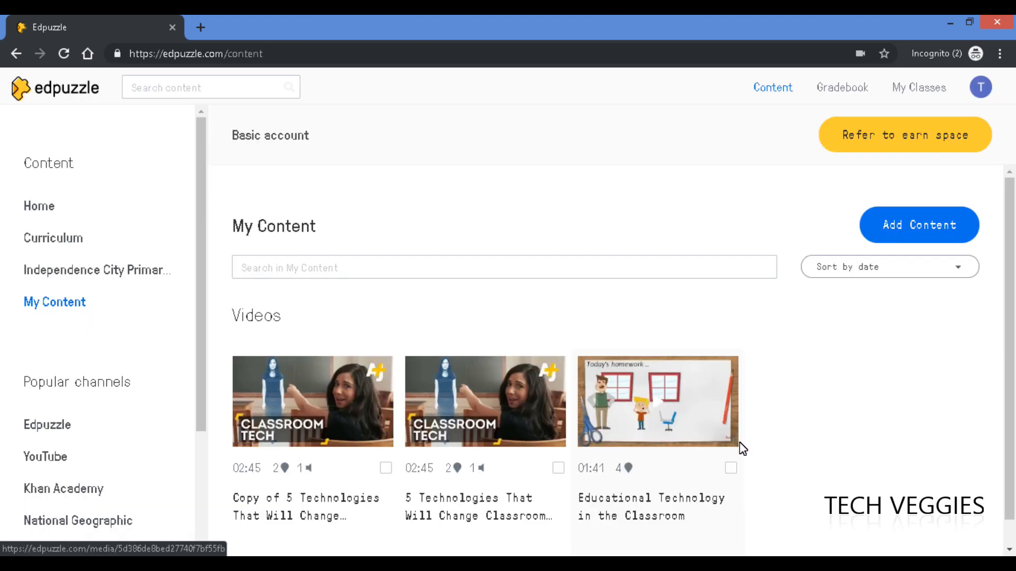